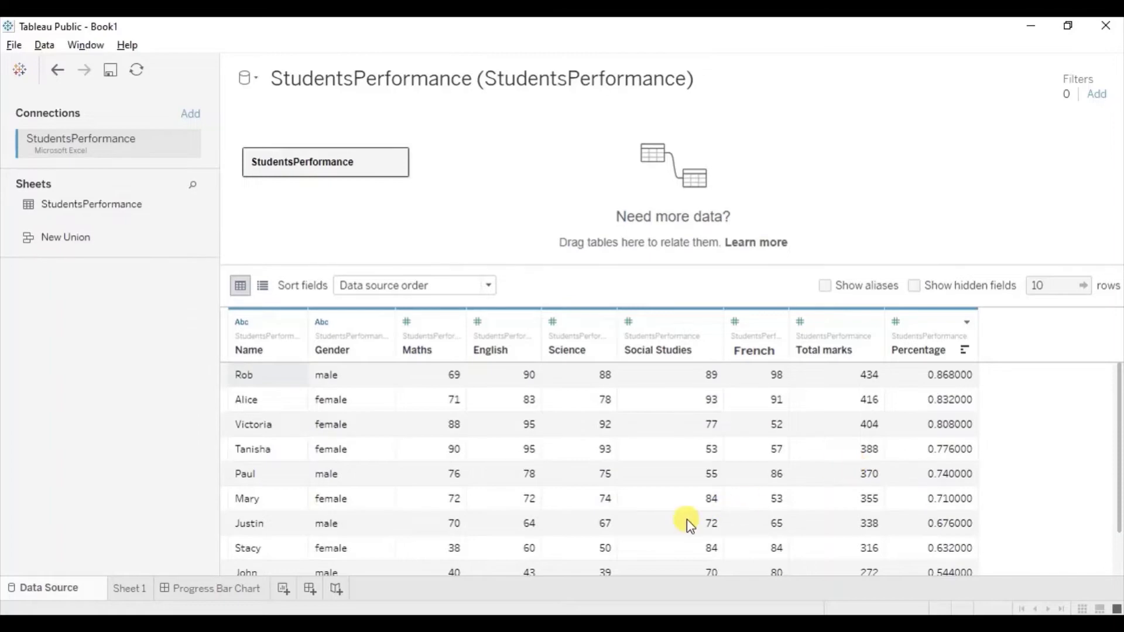
Step: On Sheet 1, plot Name on Columns against Percentage bars, with value labels shown
click(126, 589)
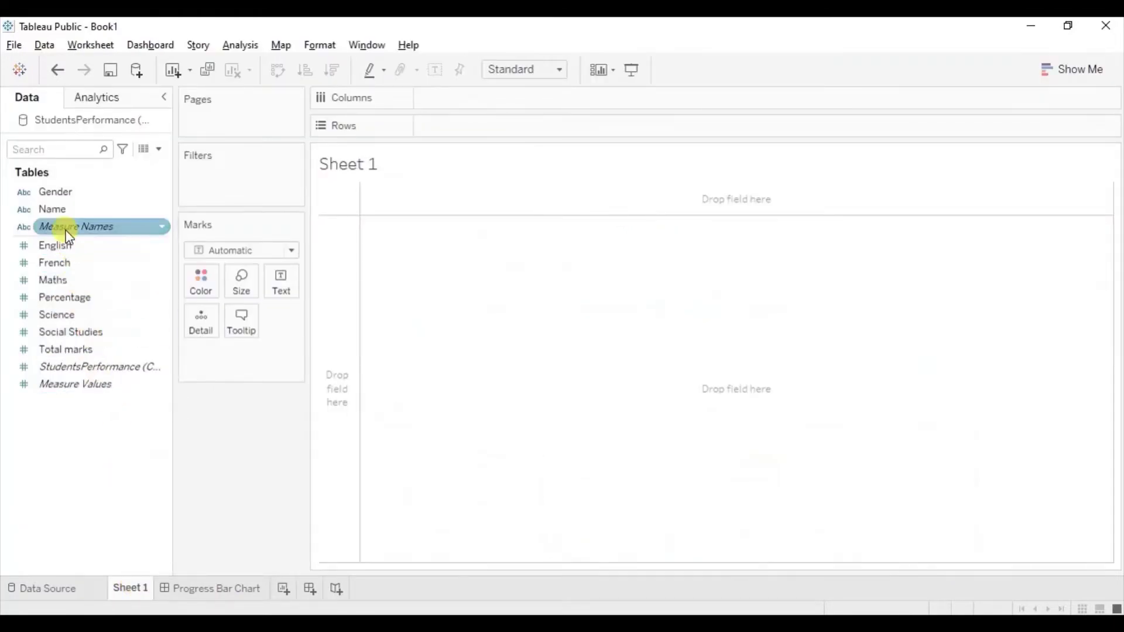
drag(55, 209, 469, 96)
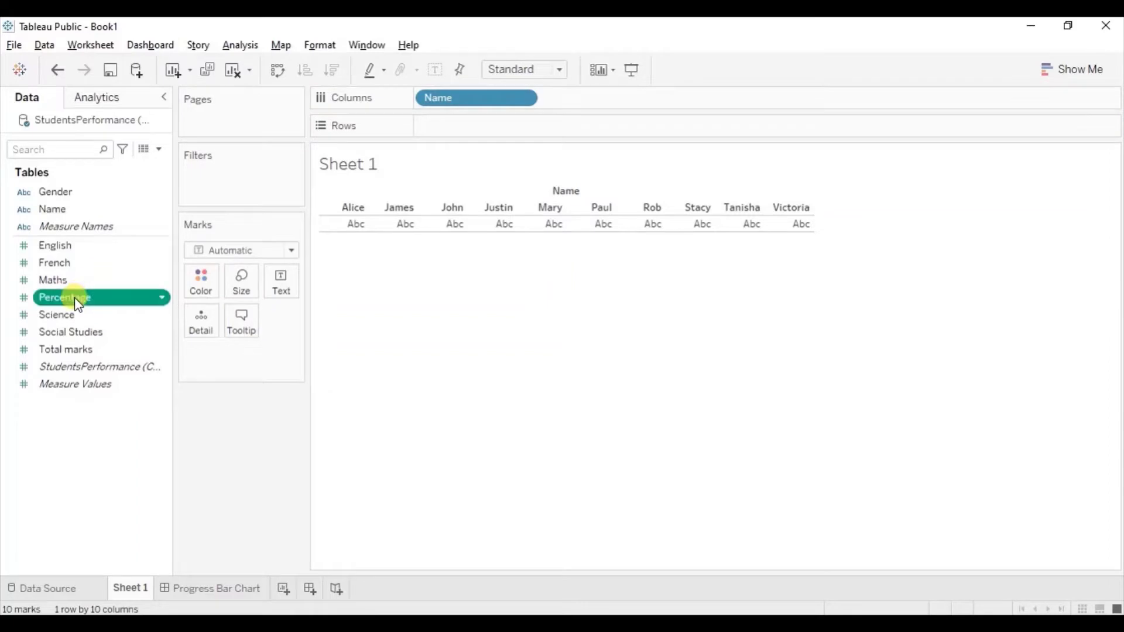
drag(75, 297, 487, 127)
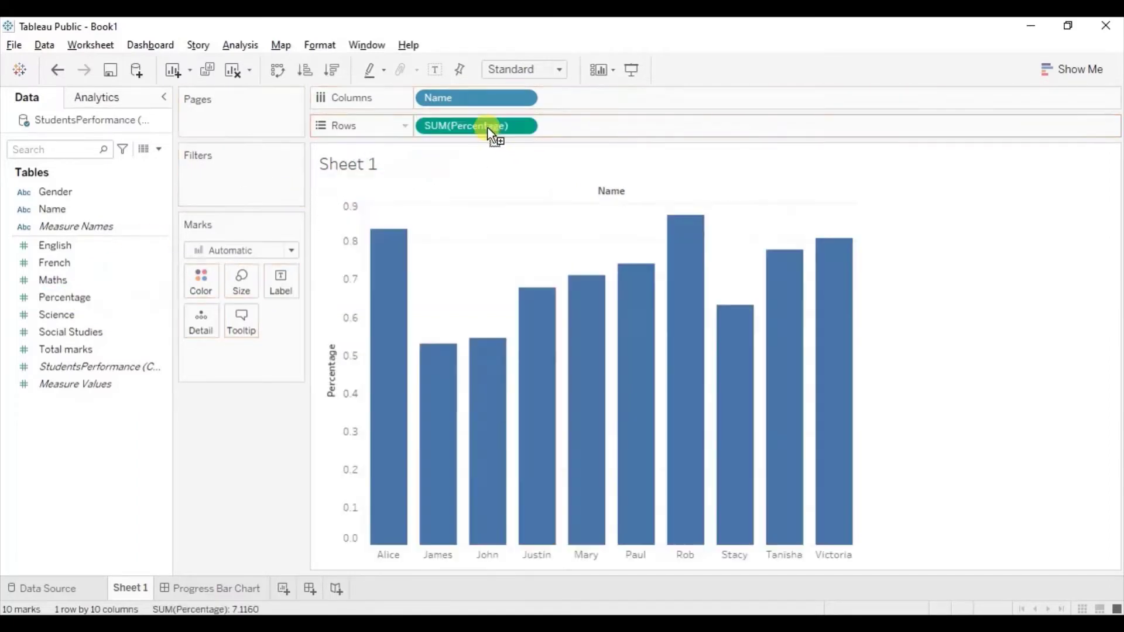
click(434, 71)
mouse_move(388, 386)
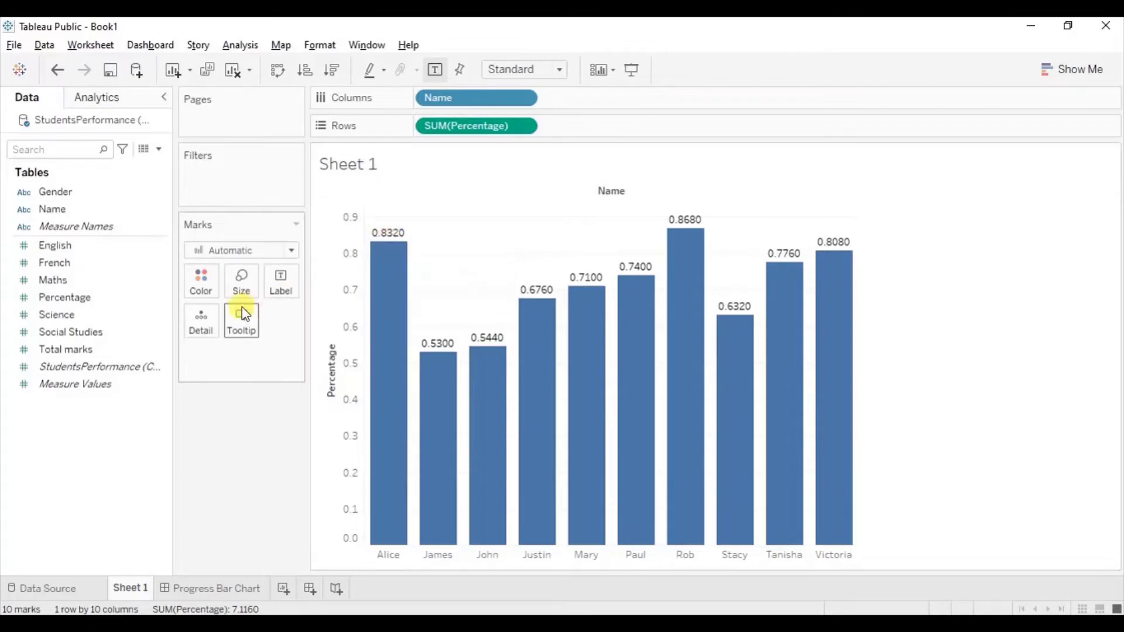
Step: Set Percentage's default number format to Percentage with 0 decimal places
click(163, 299)
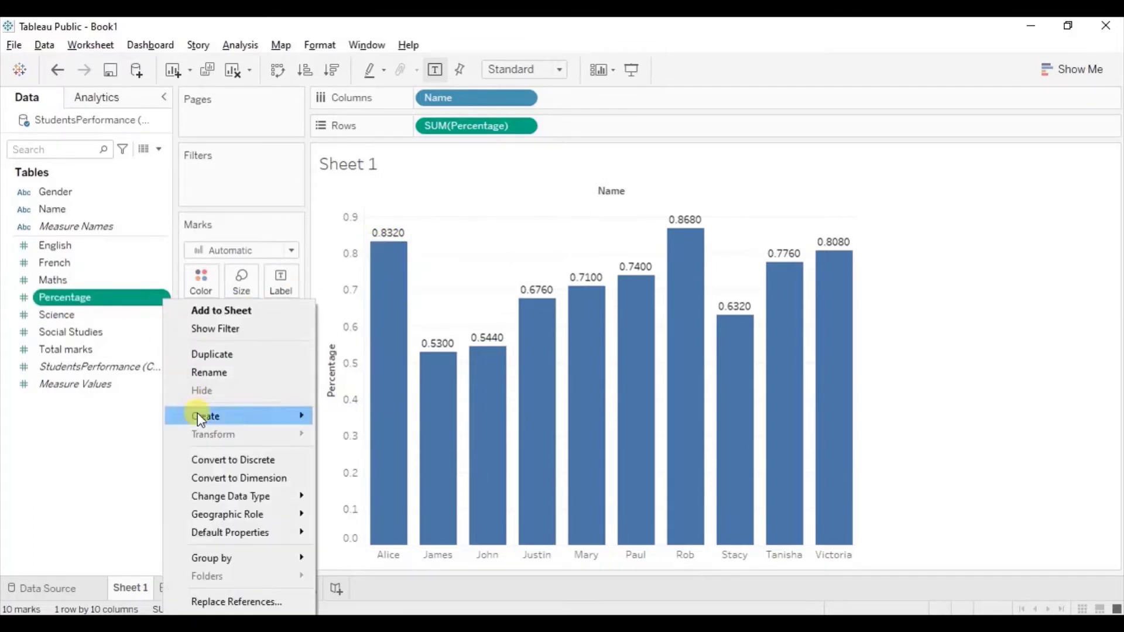
mouse_move(230, 532)
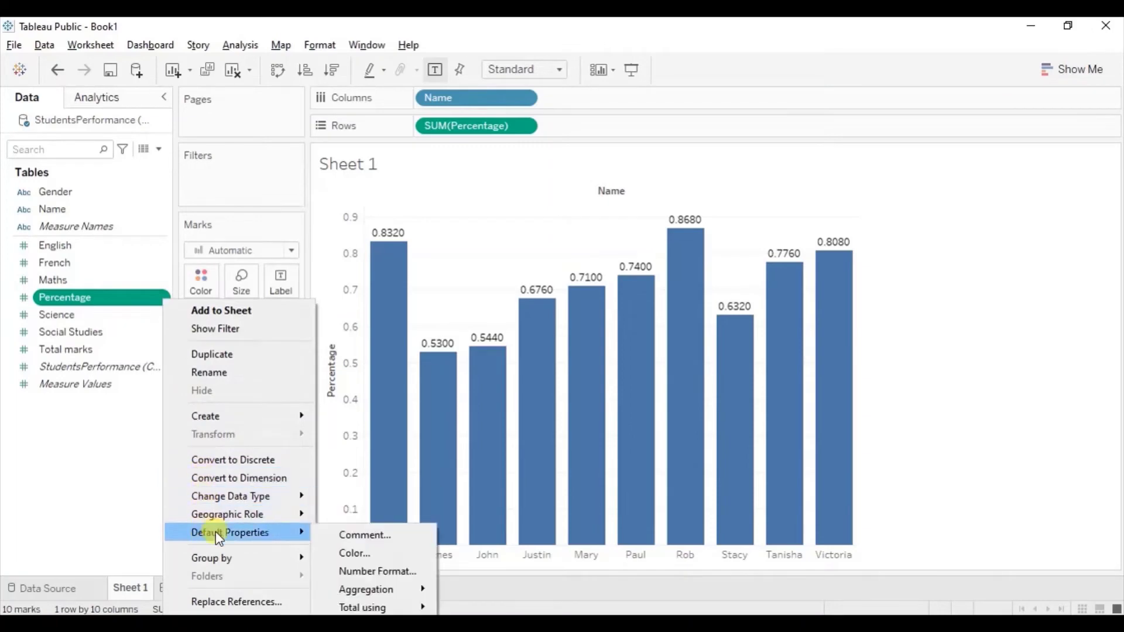
click(343, 568)
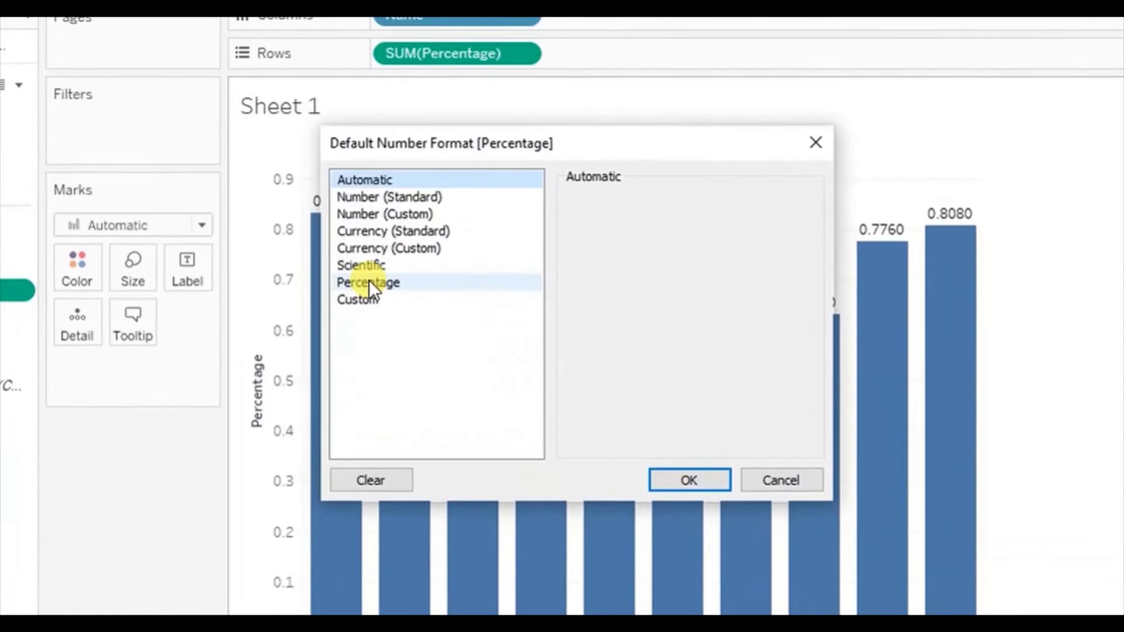
click(407, 292)
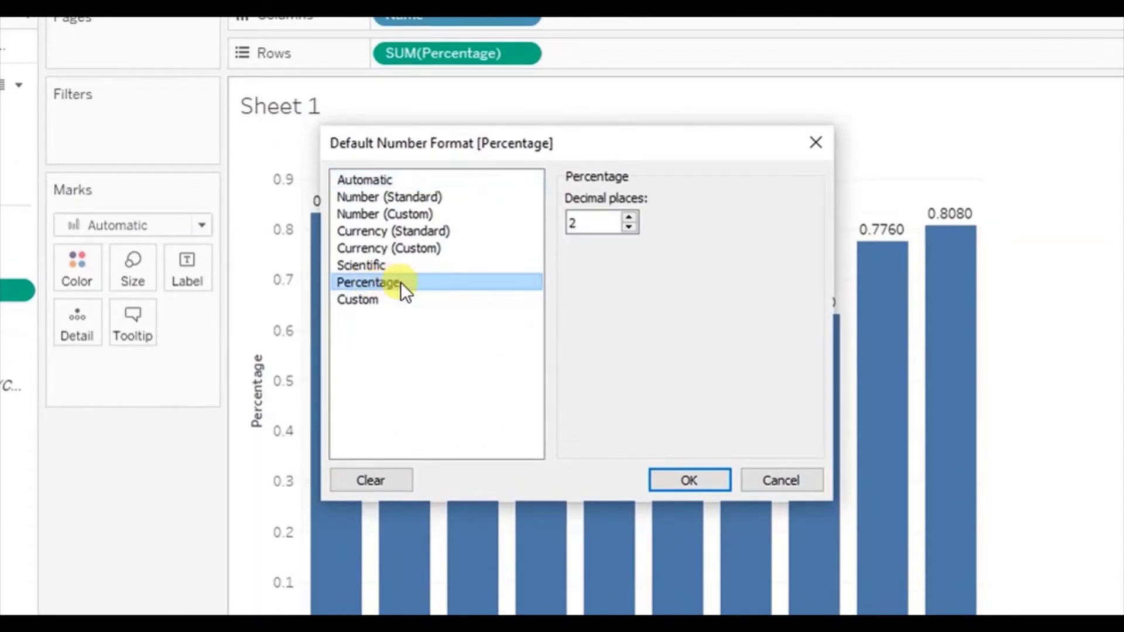
click(629, 227)
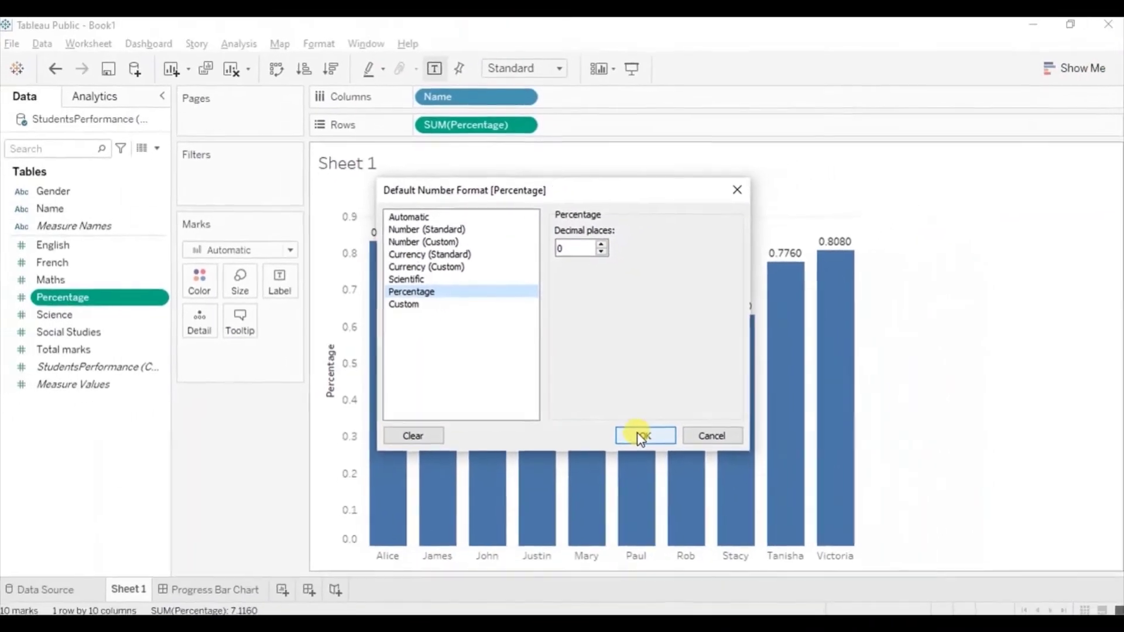
click(640, 436)
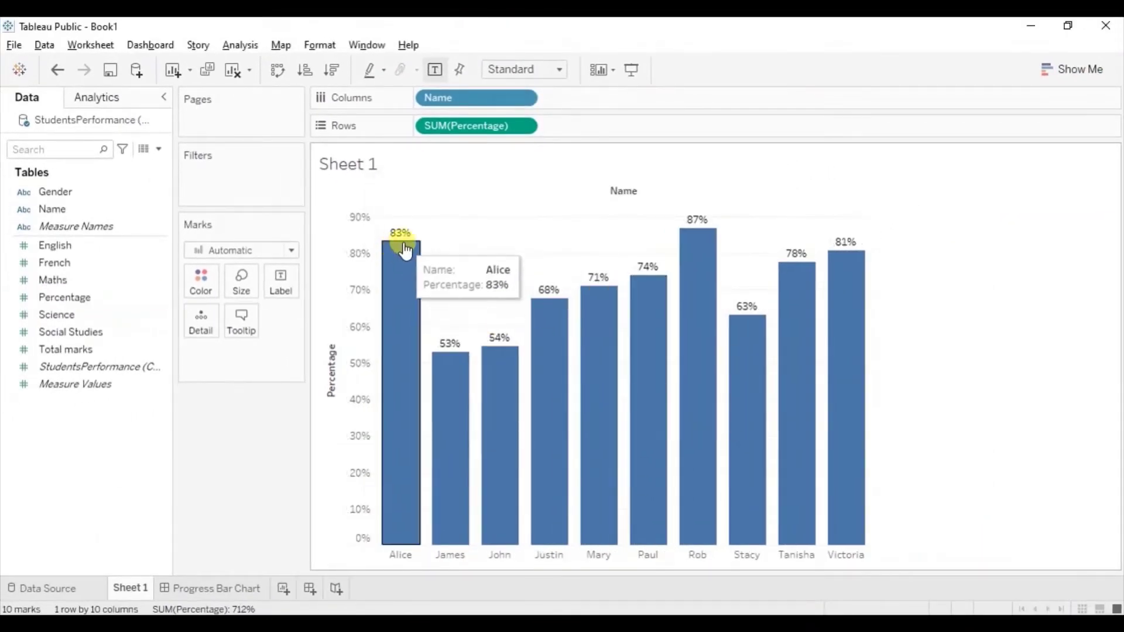
mouse_move(450, 413)
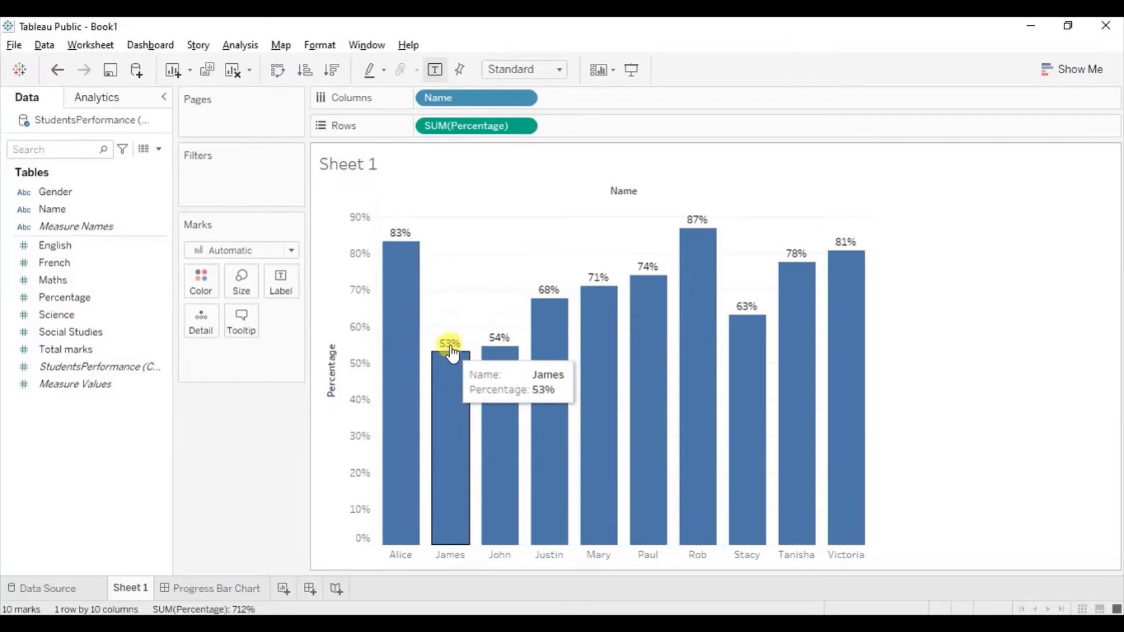
Step: Sort students by descending percentage and add an avg(1) row of constant bars
click(332, 71)
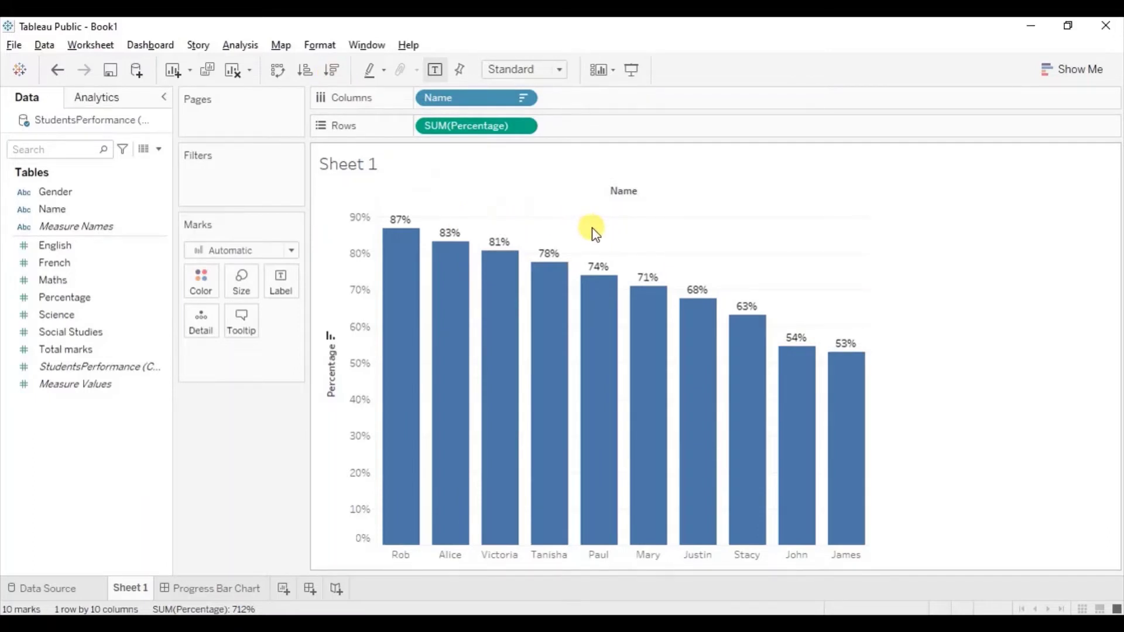
double_click(547, 125)
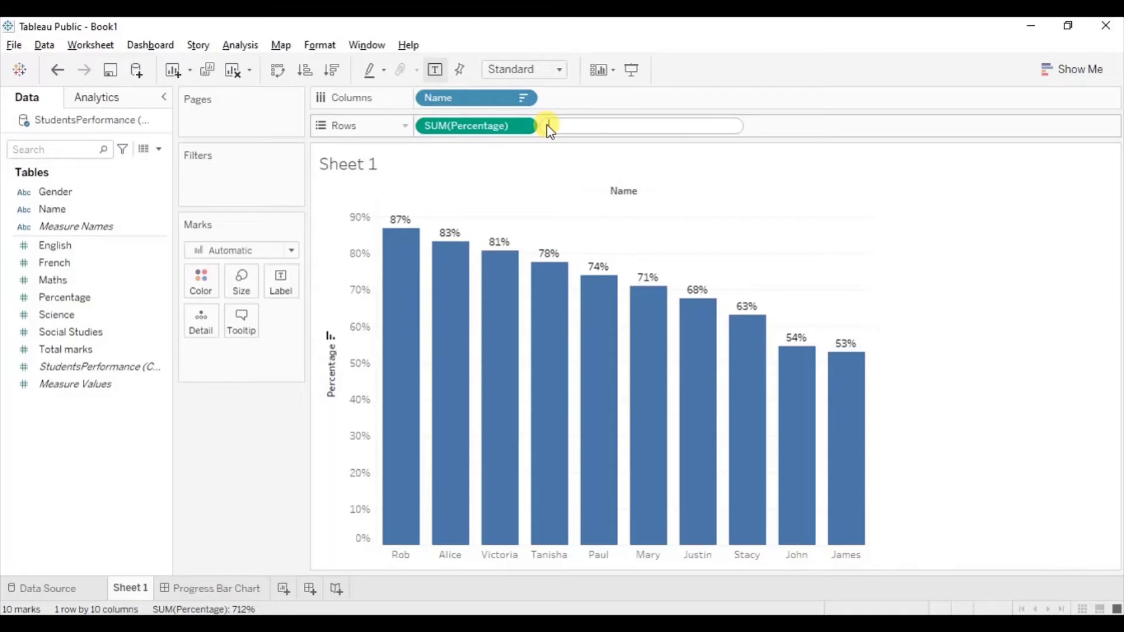
text(avg)
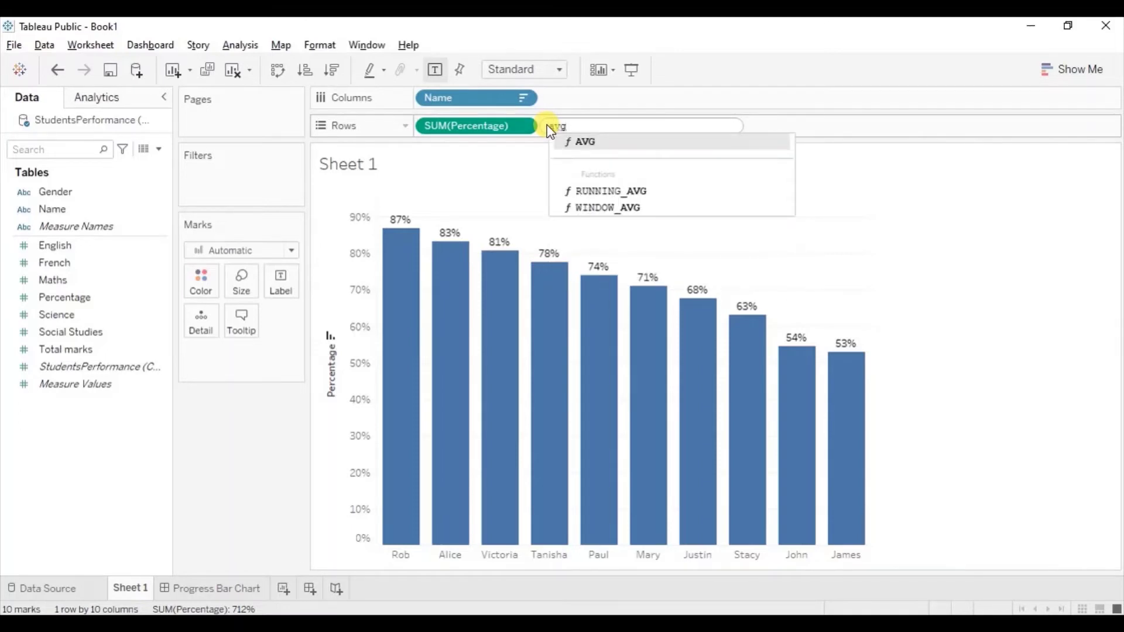
text( (1))
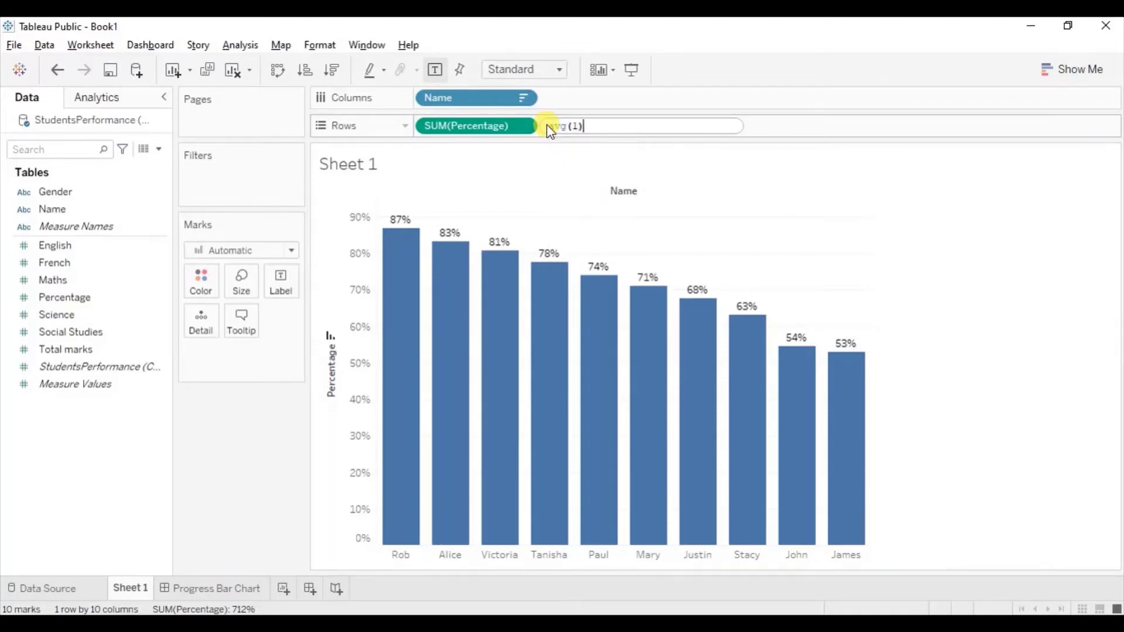
key(Return)
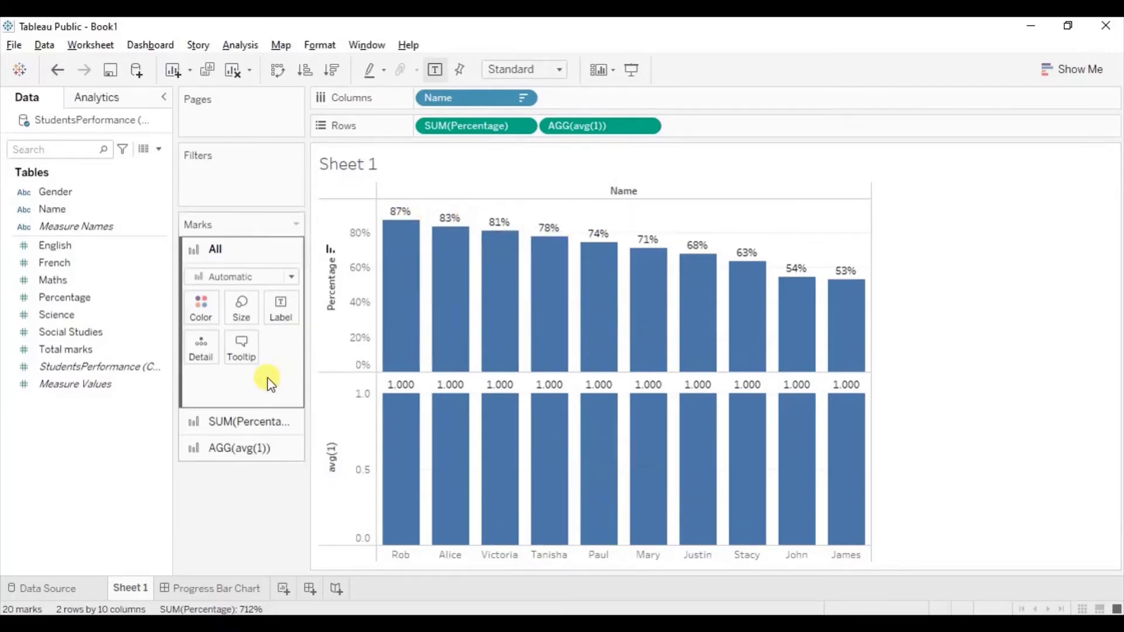
click(202, 588)
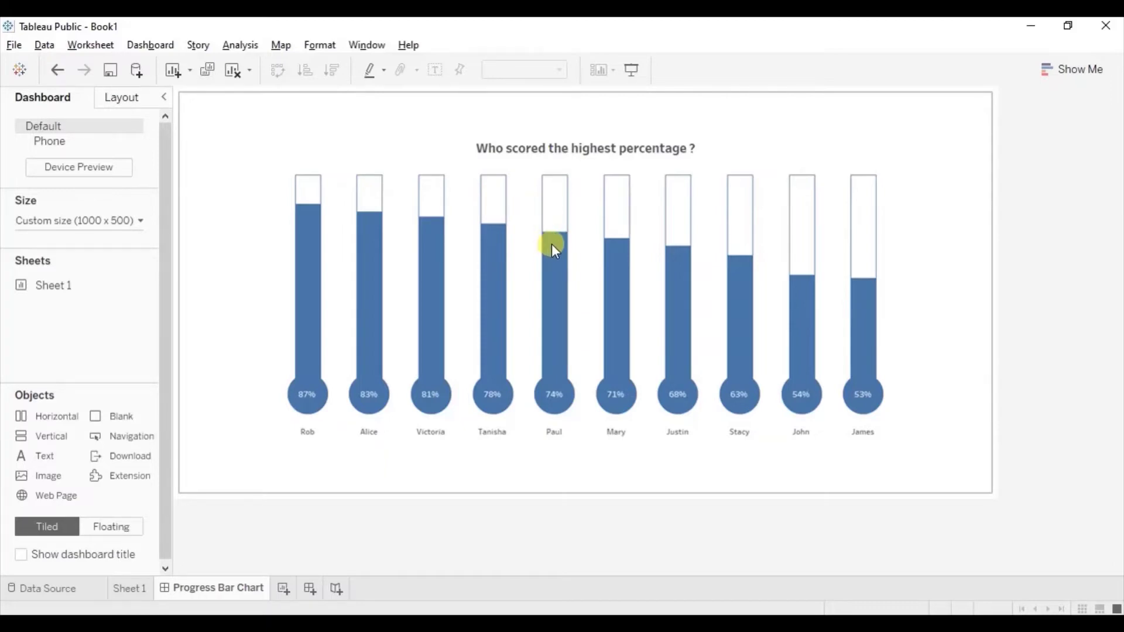
Step: Merge avg(1) onto the Percentage axis and colour the bars by Measure Names
click(124, 591)
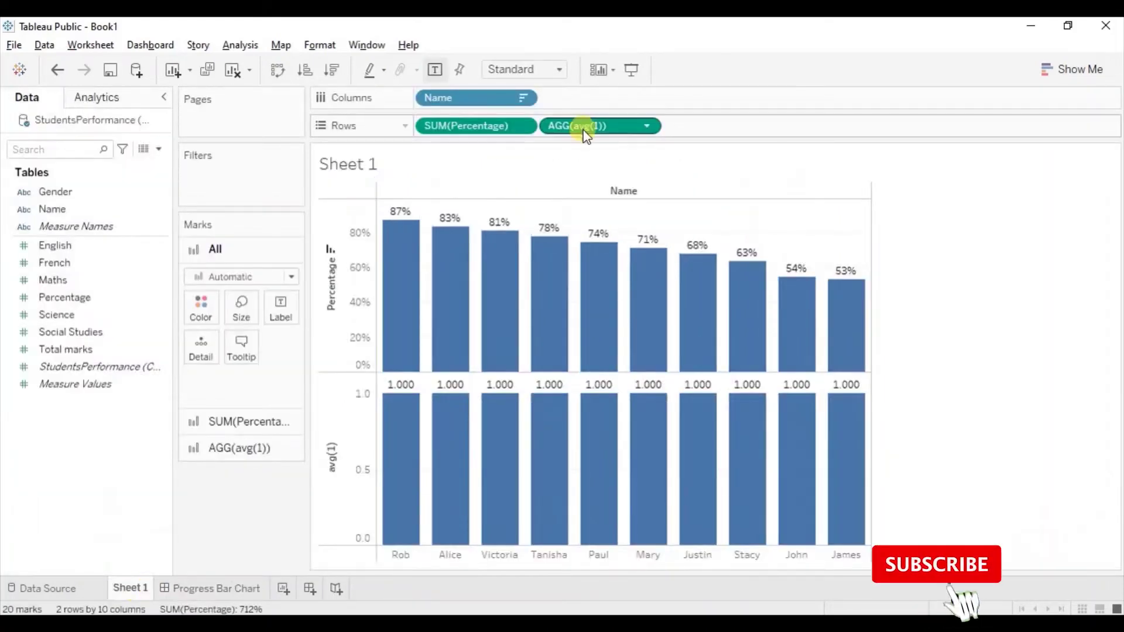
drag(584, 128, 368, 281)
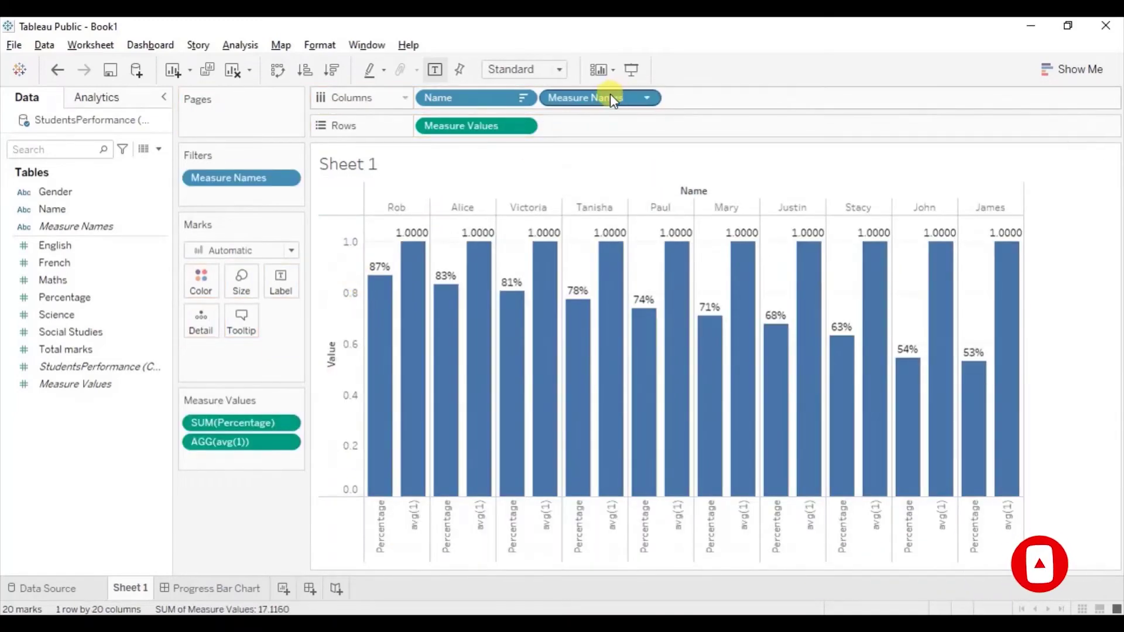
drag(610, 93, 203, 286)
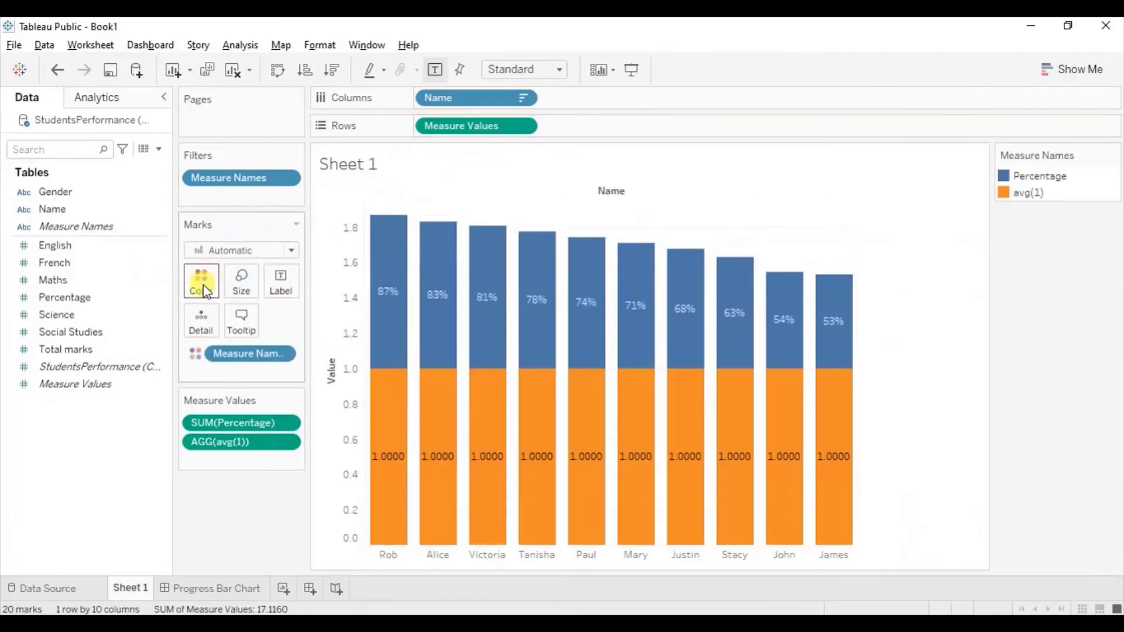
click(235, 43)
mouse_move(270, 100)
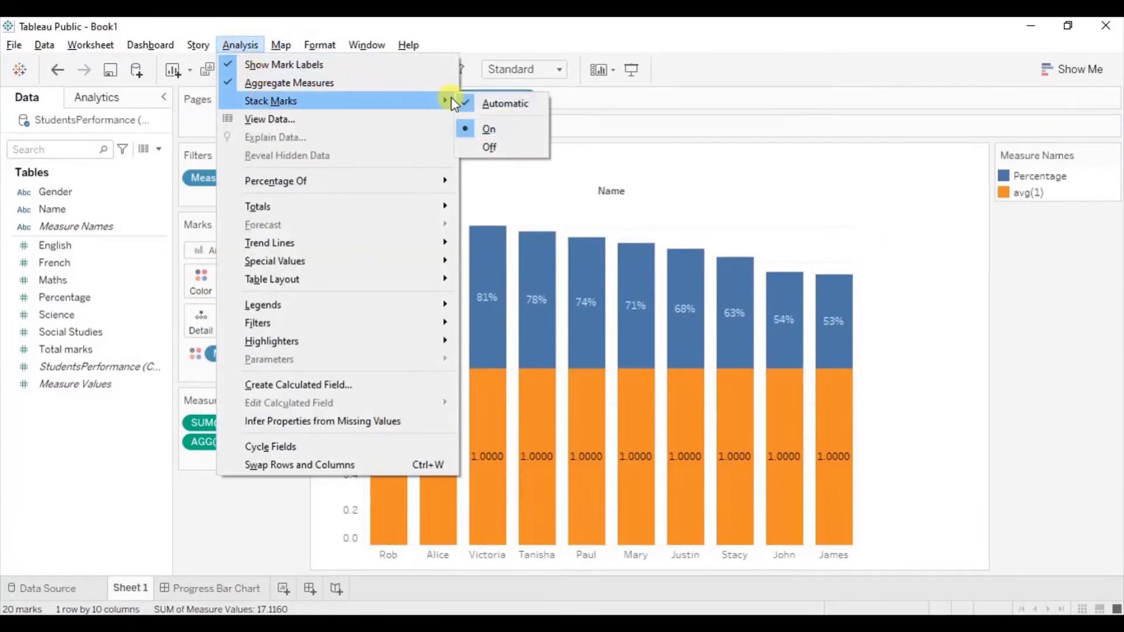
Step: Turn off mark stacking and colour the avg(1) bars white in Edit Colors
click(507, 150)
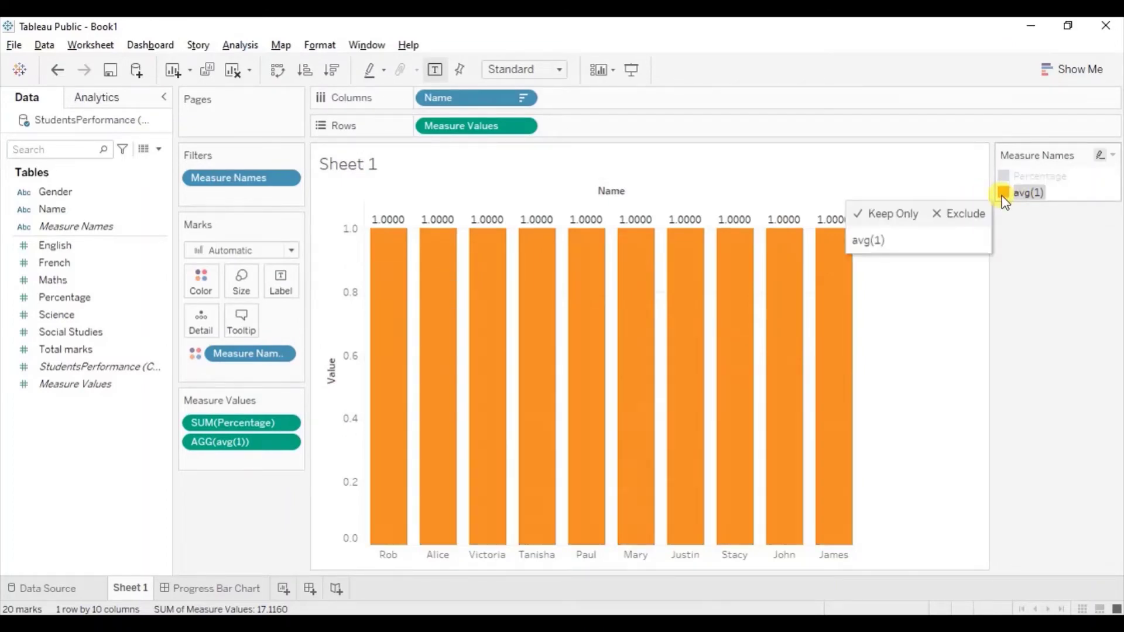
double_click(1003, 195)
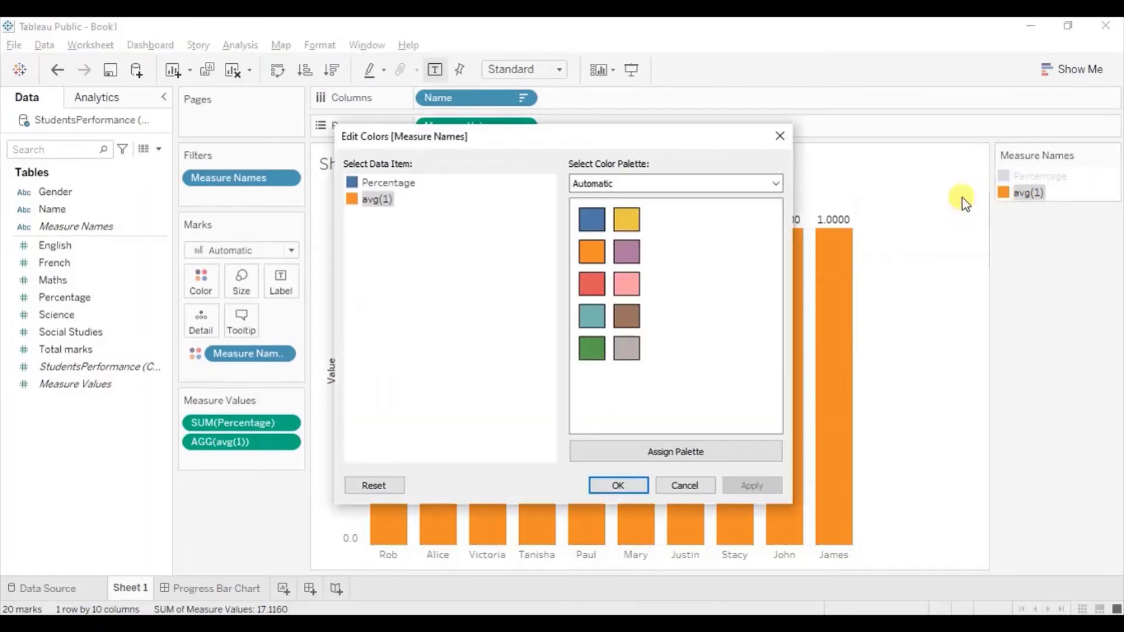
double_click(356, 202)
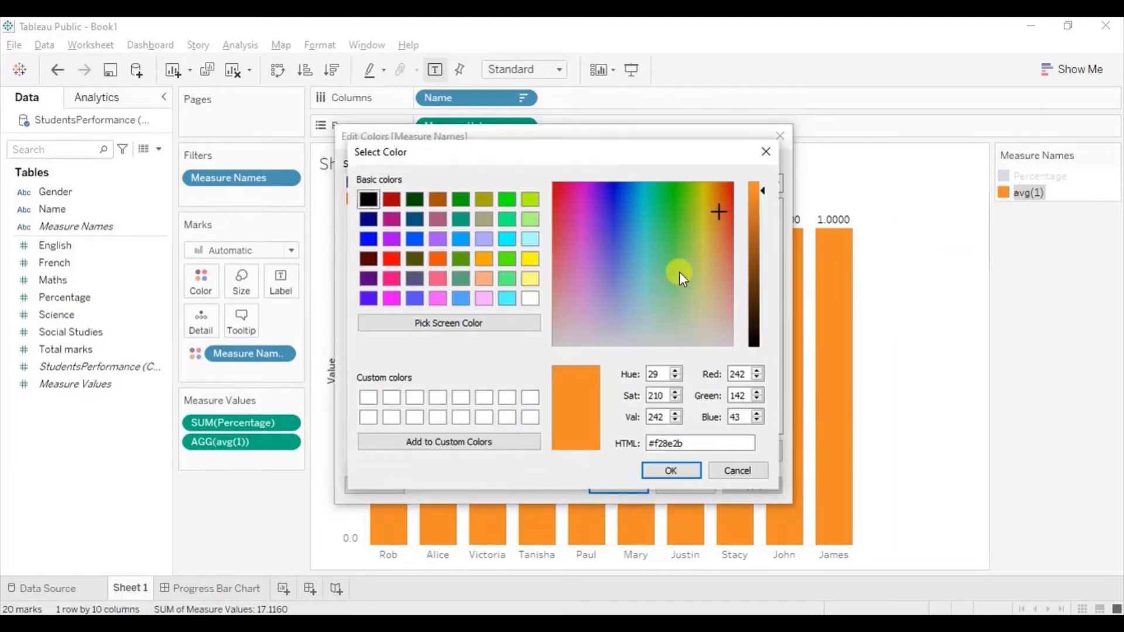
click(530, 299)
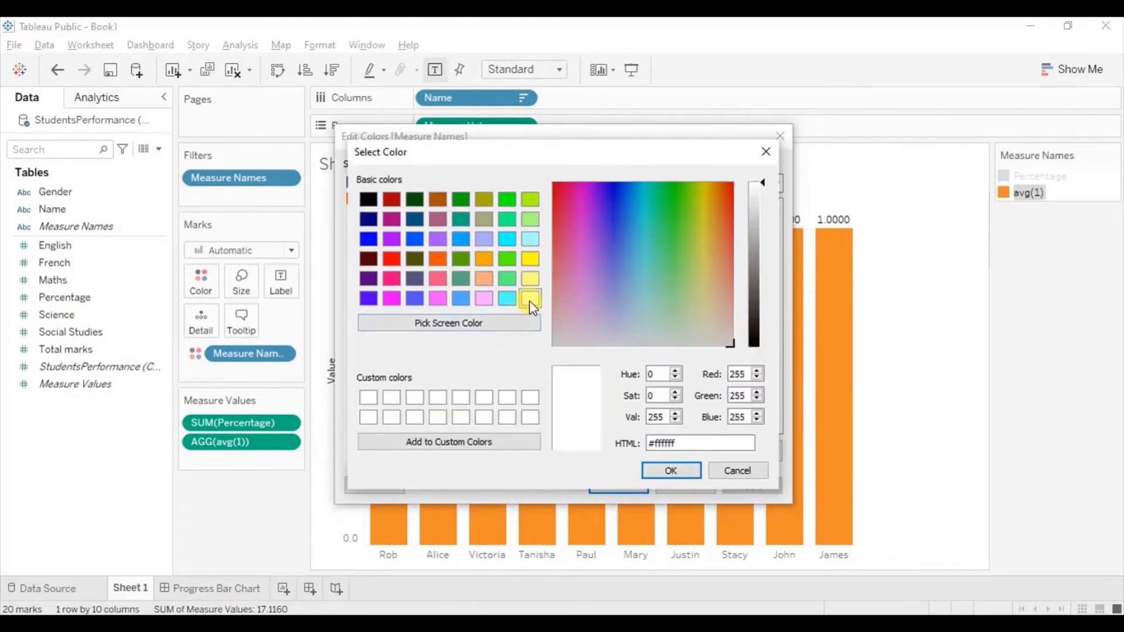
click(660, 469)
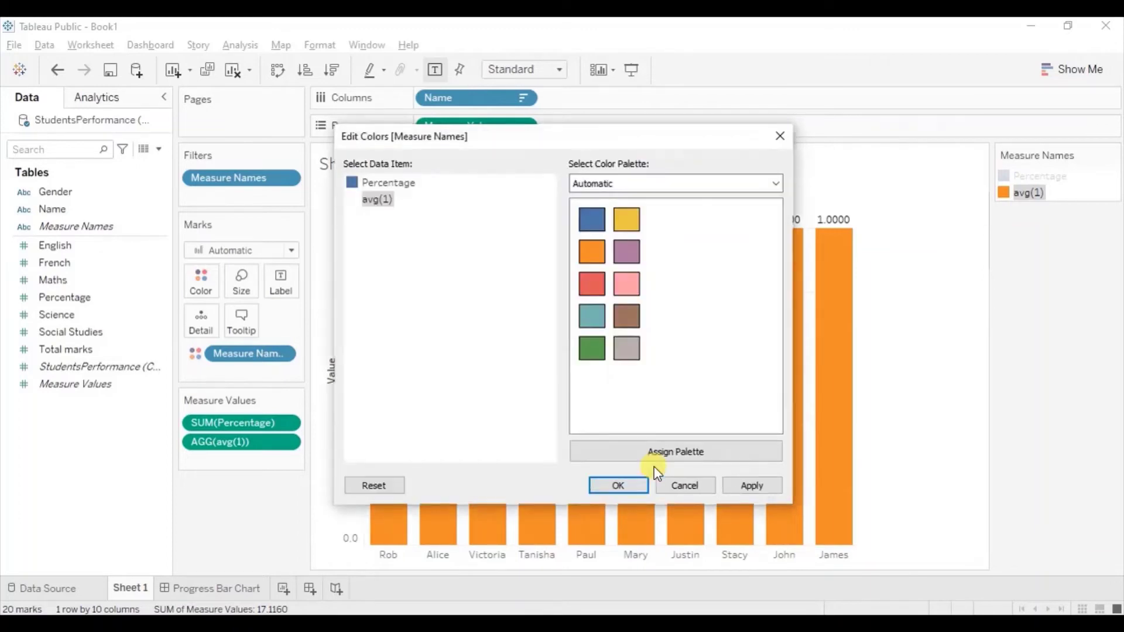
click(626, 485)
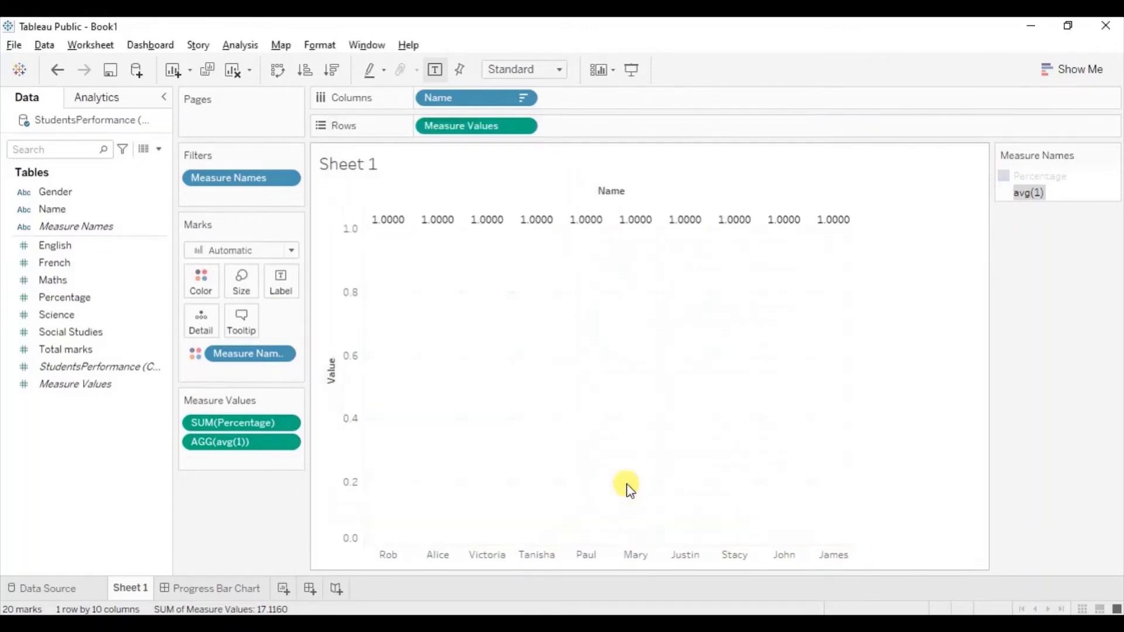
Step: Add a blue border to all bars on the Color card
click(910, 380)
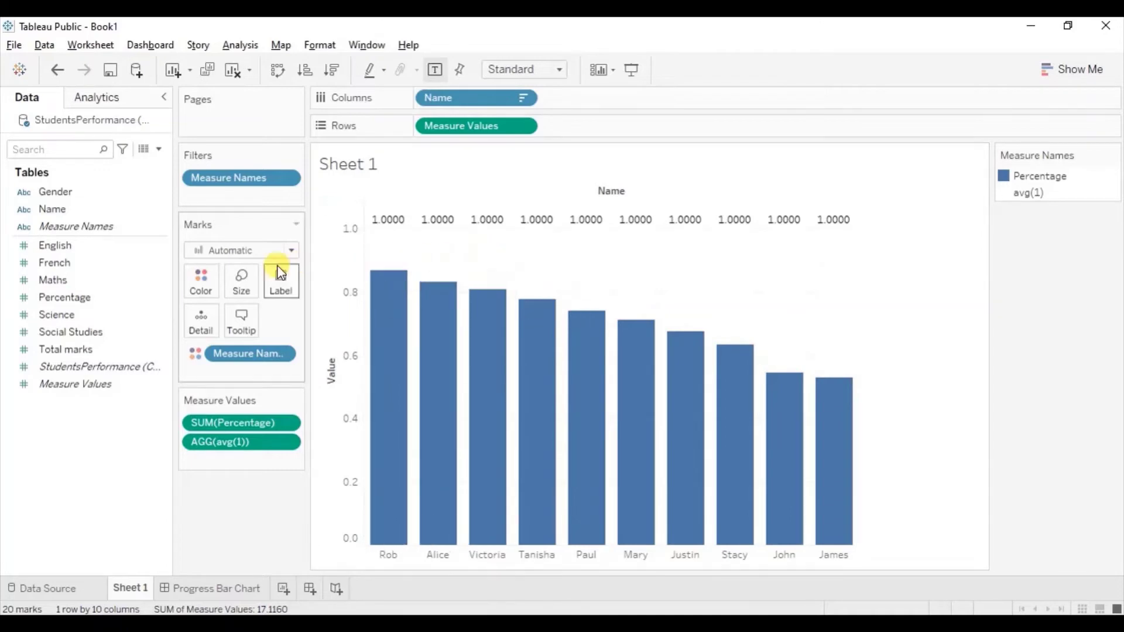
click(199, 286)
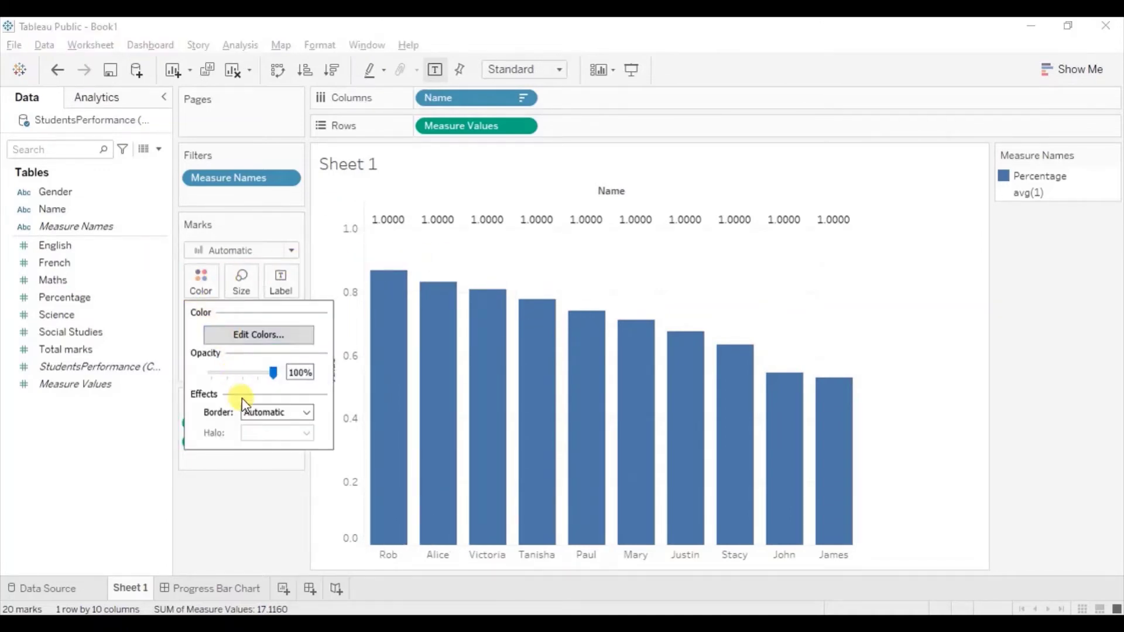
click(281, 412)
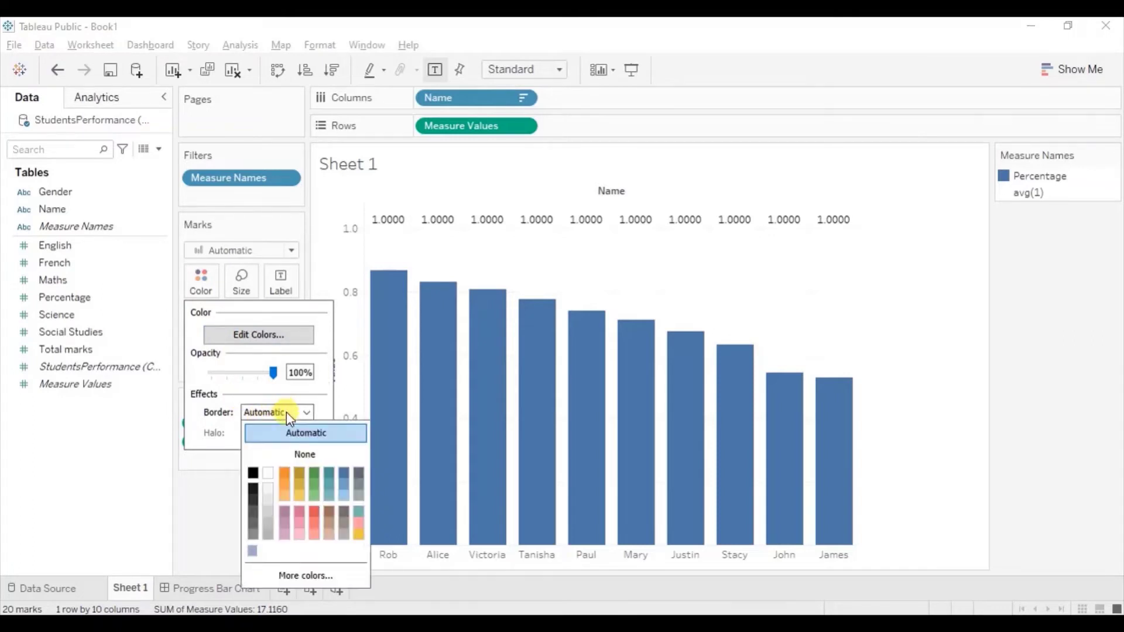
click(343, 471)
click(962, 354)
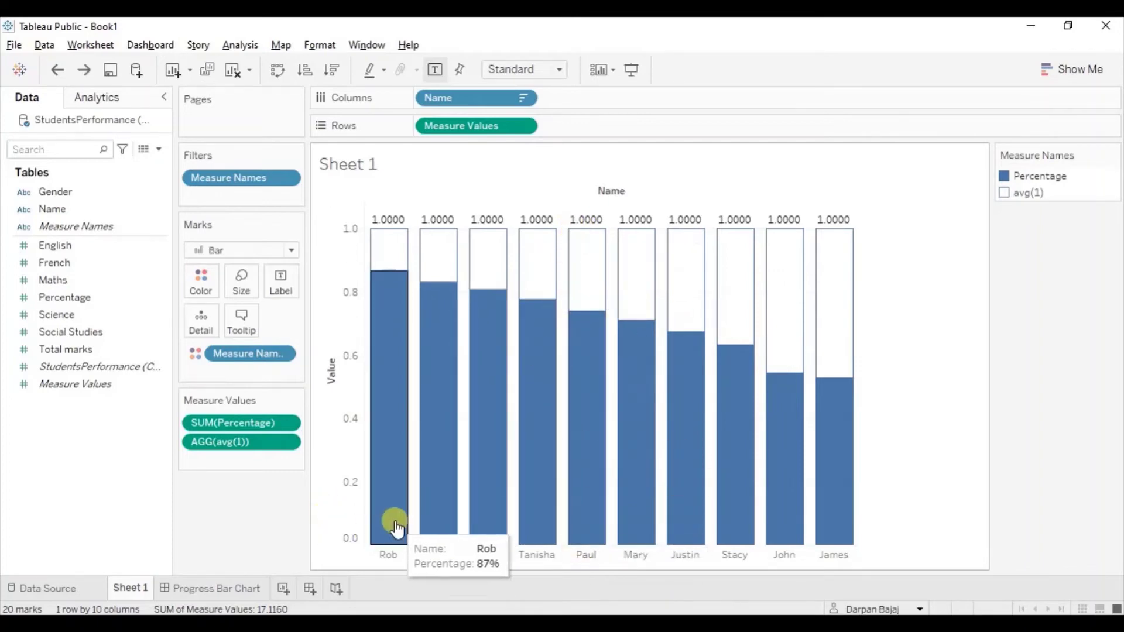
mouse_move(382, 521)
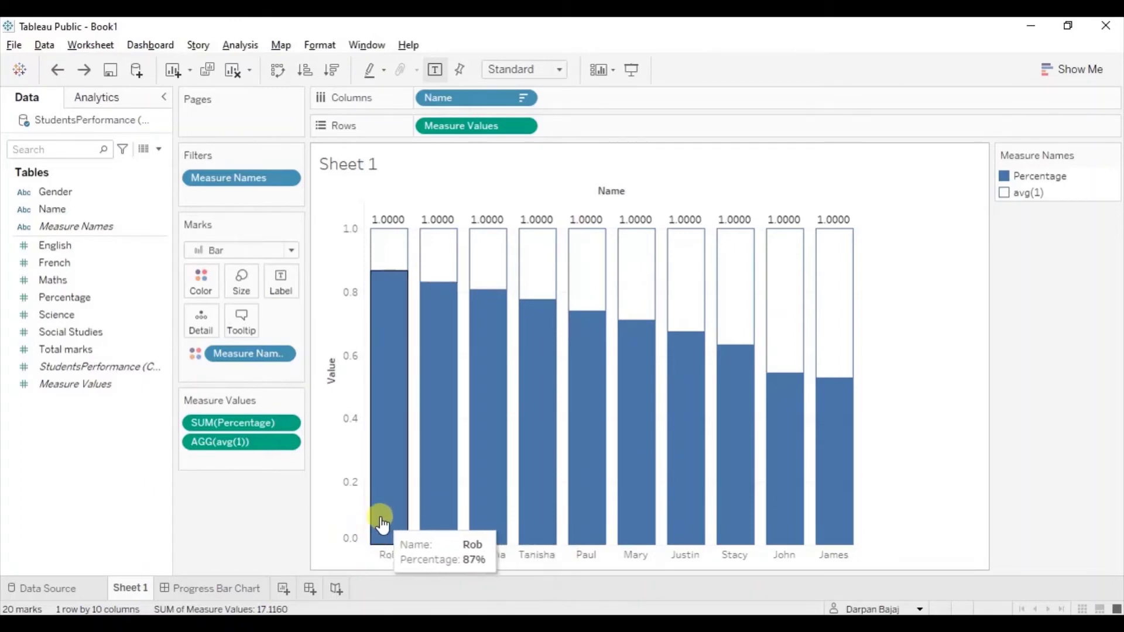
Step: Add an avg(0) measure to Rows and make it a dual axis over the bars
key(ctrl+y)
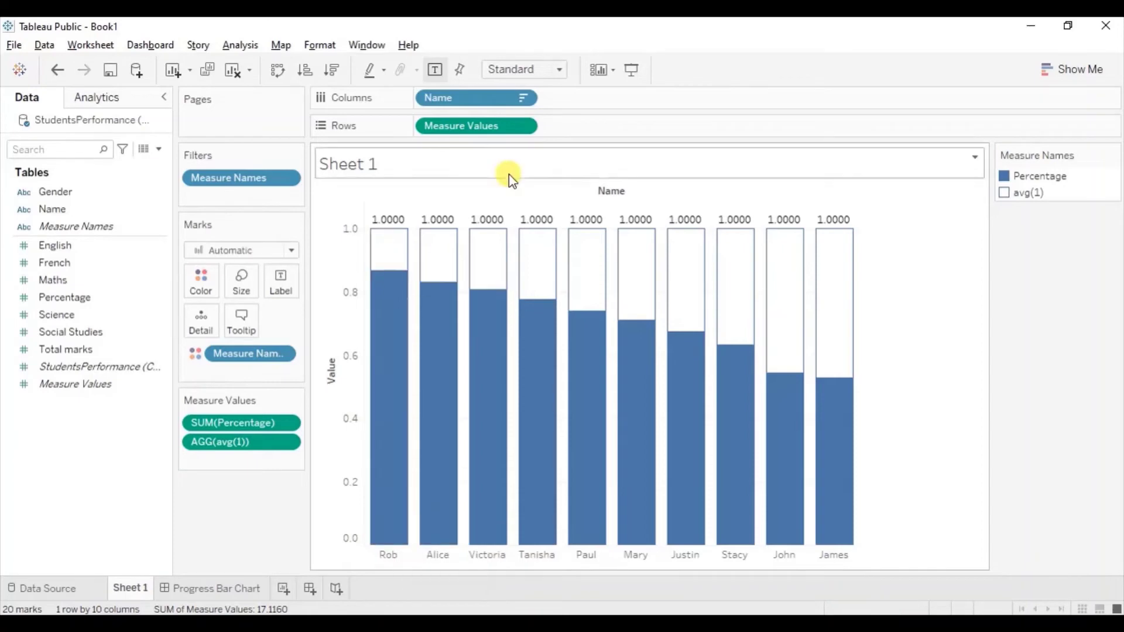
key(ctrl+z)
double_click(575, 125)
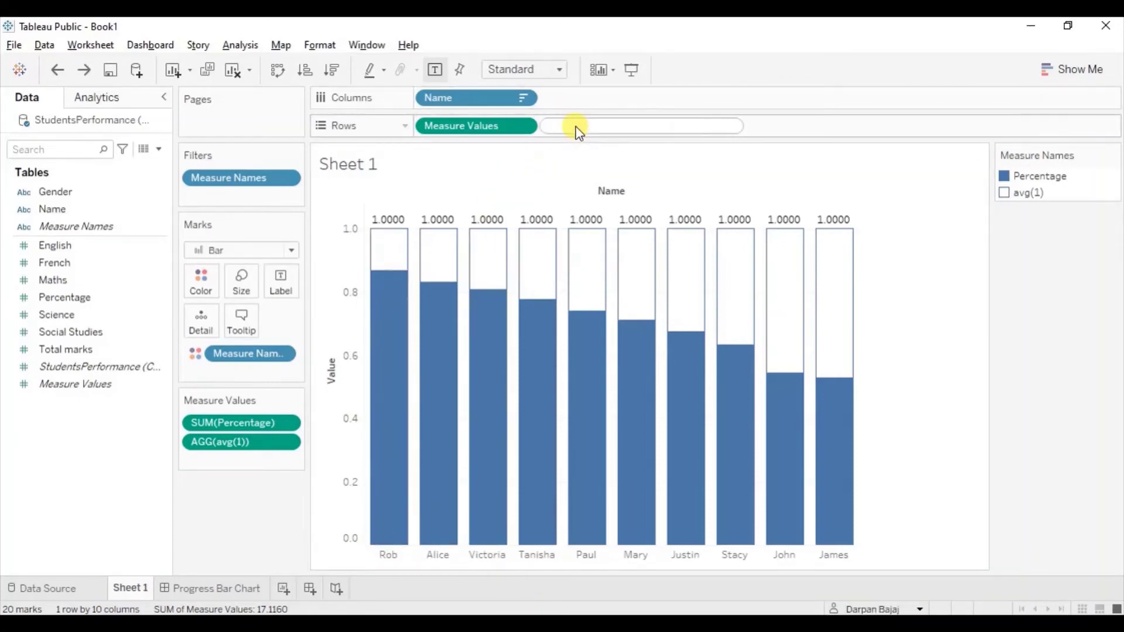
text(avg)
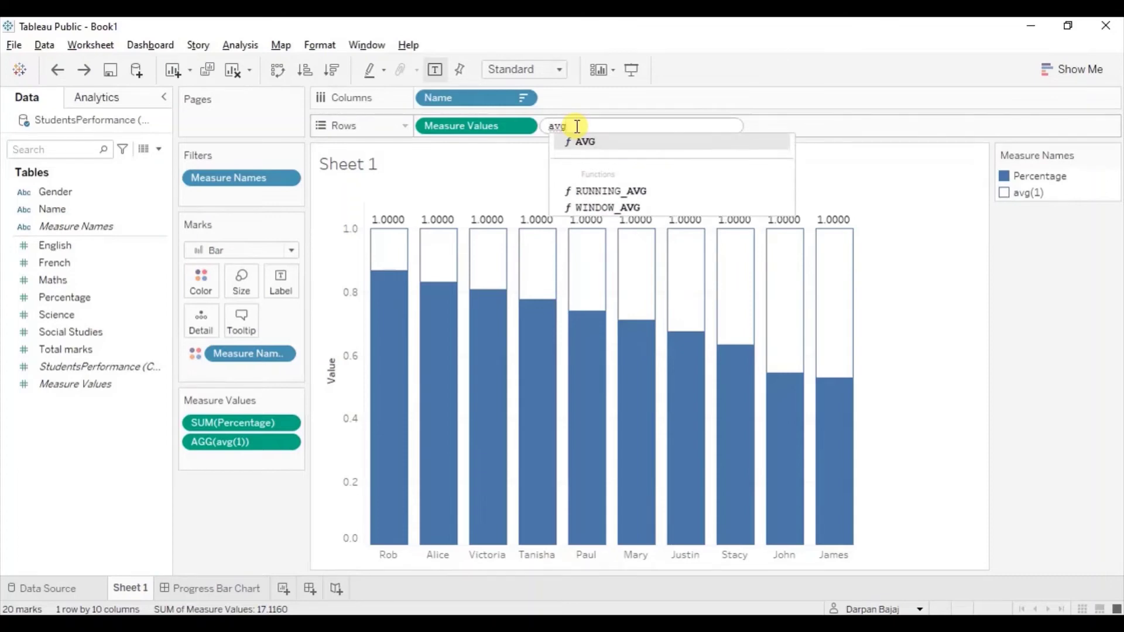
text((1))
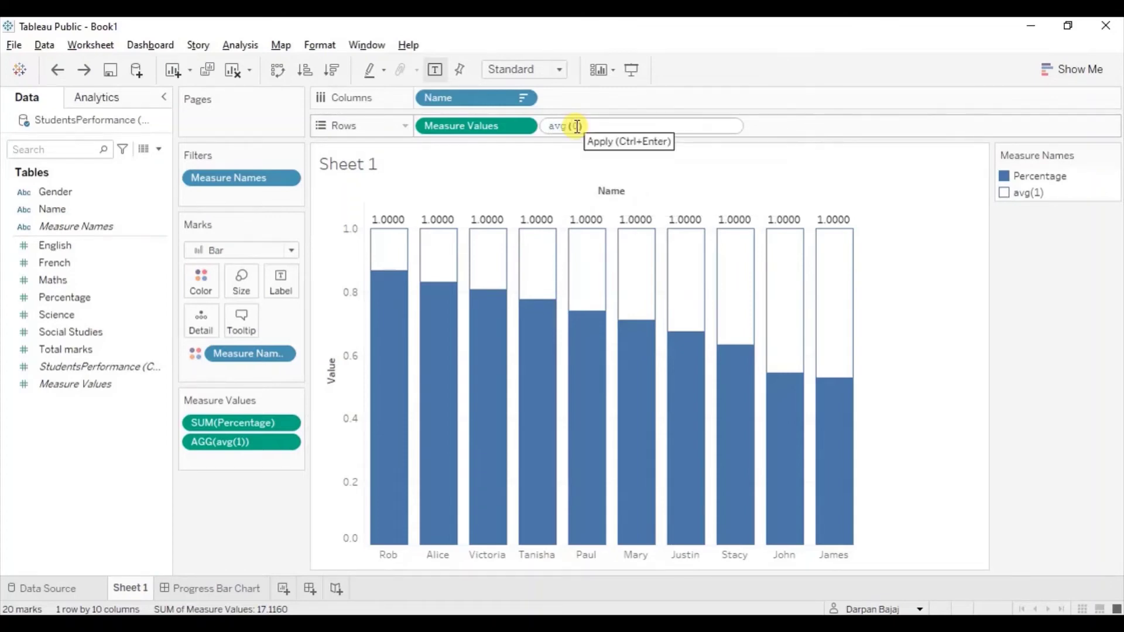
key(Return)
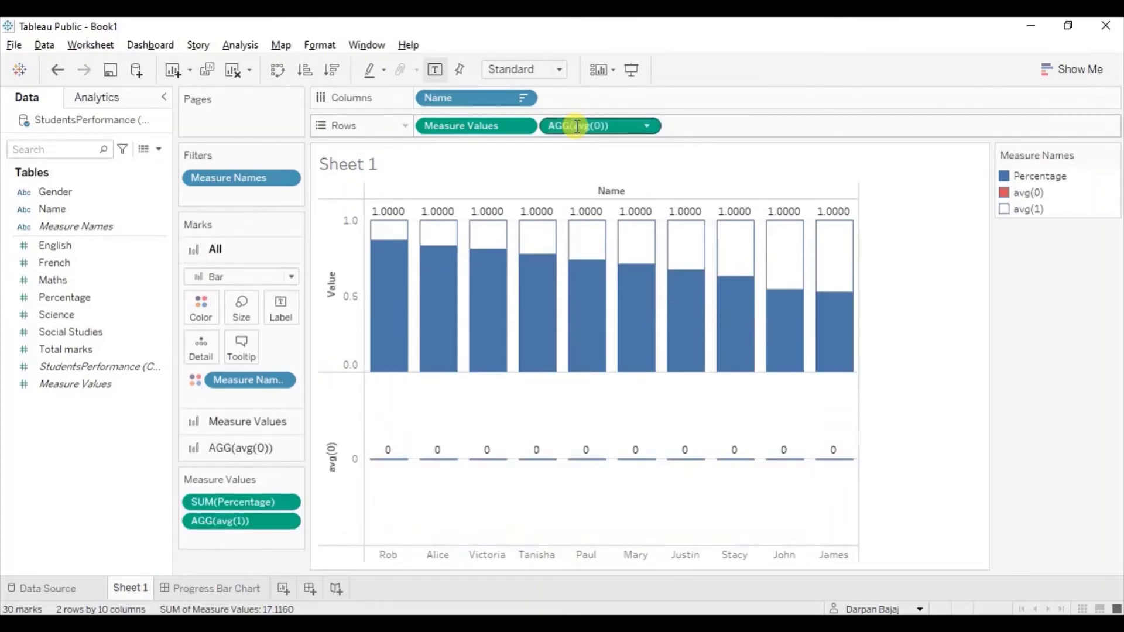
click(646, 126)
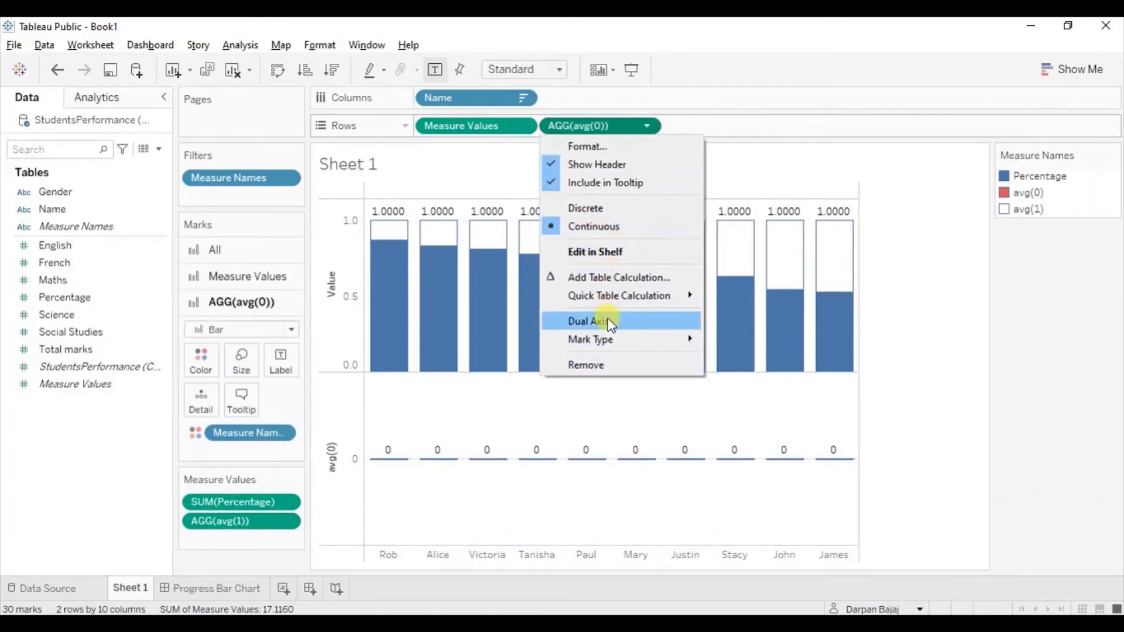
click(608, 321)
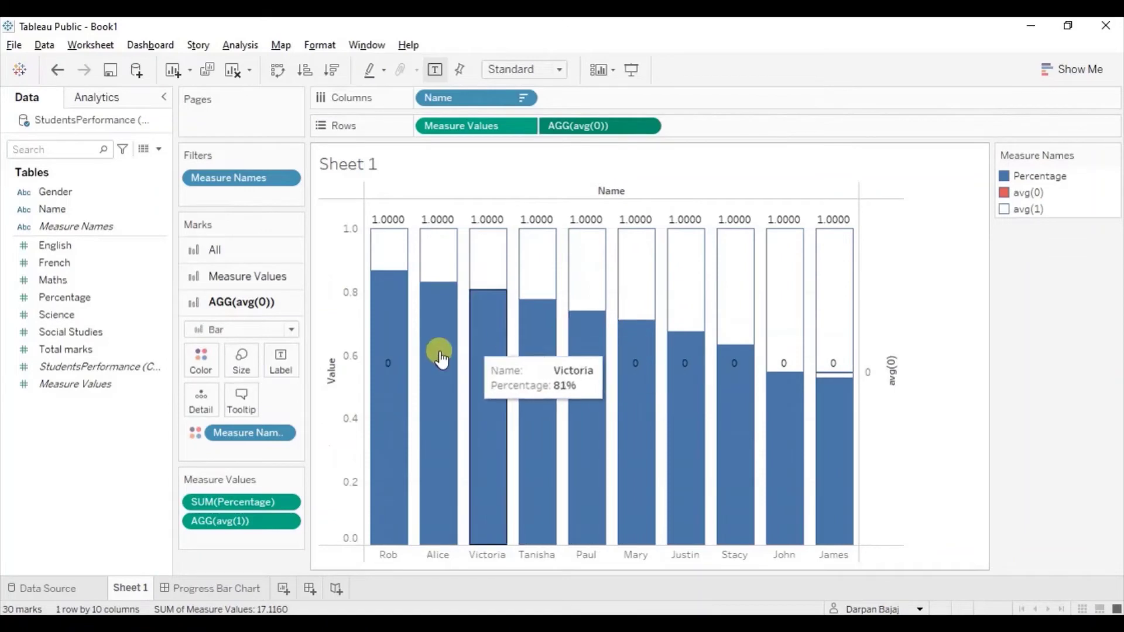
click(246, 329)
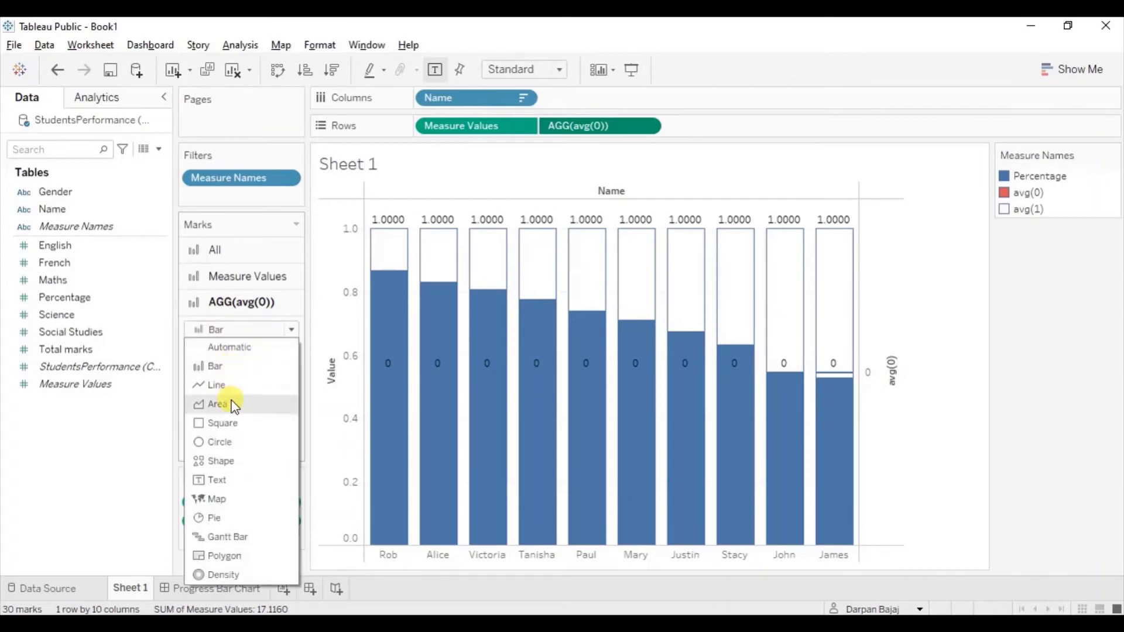
Step: Draw the avg(0) marks as circles and synchronize the two axes
click(226, 443)
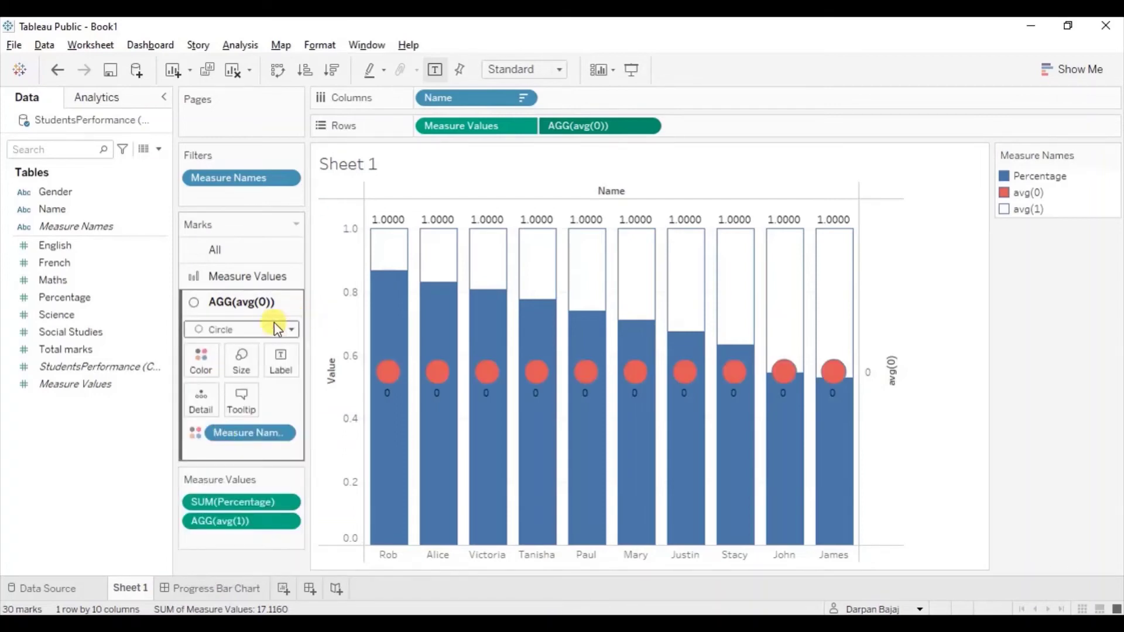
right_click(878, 295)
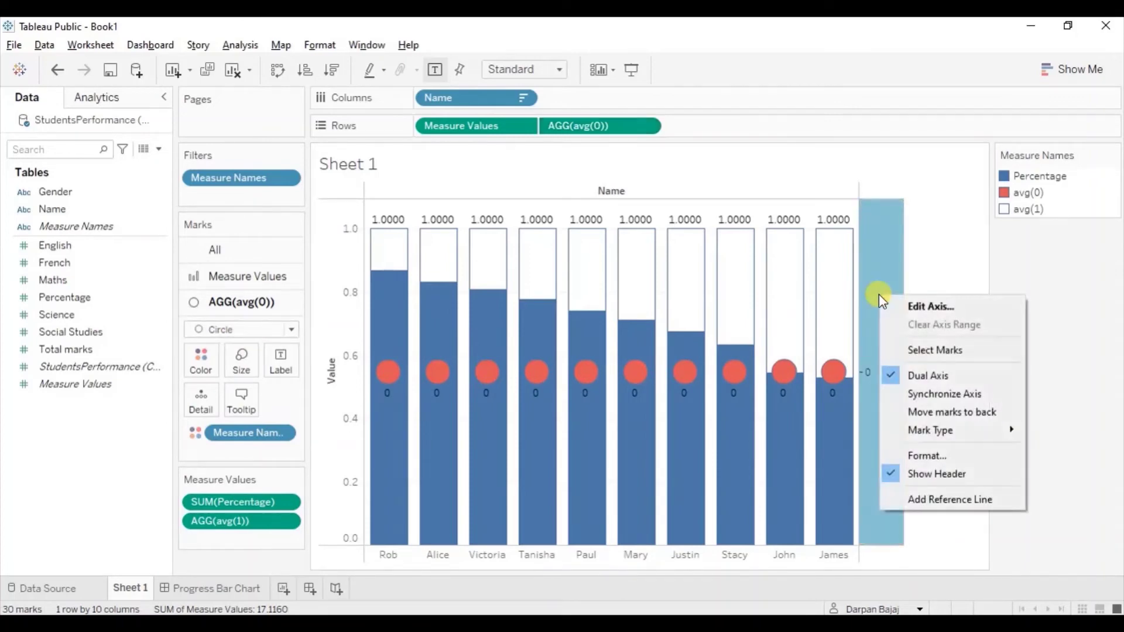
click(915, 395)
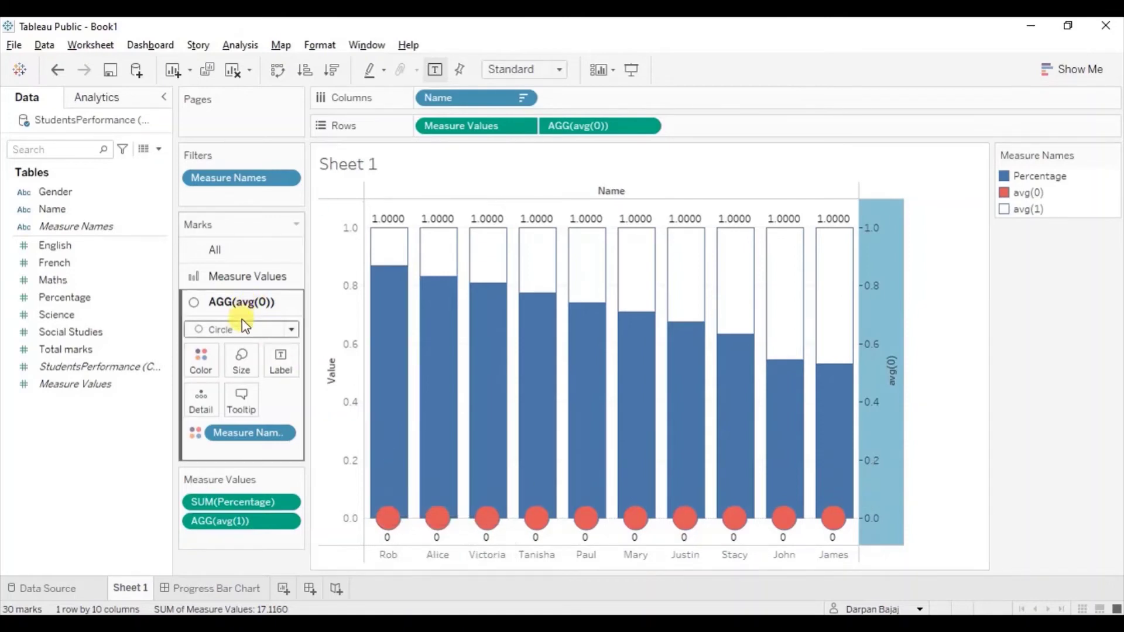
Step: Make the bars slightly narrower and enlarge the circles
click(240, 275)
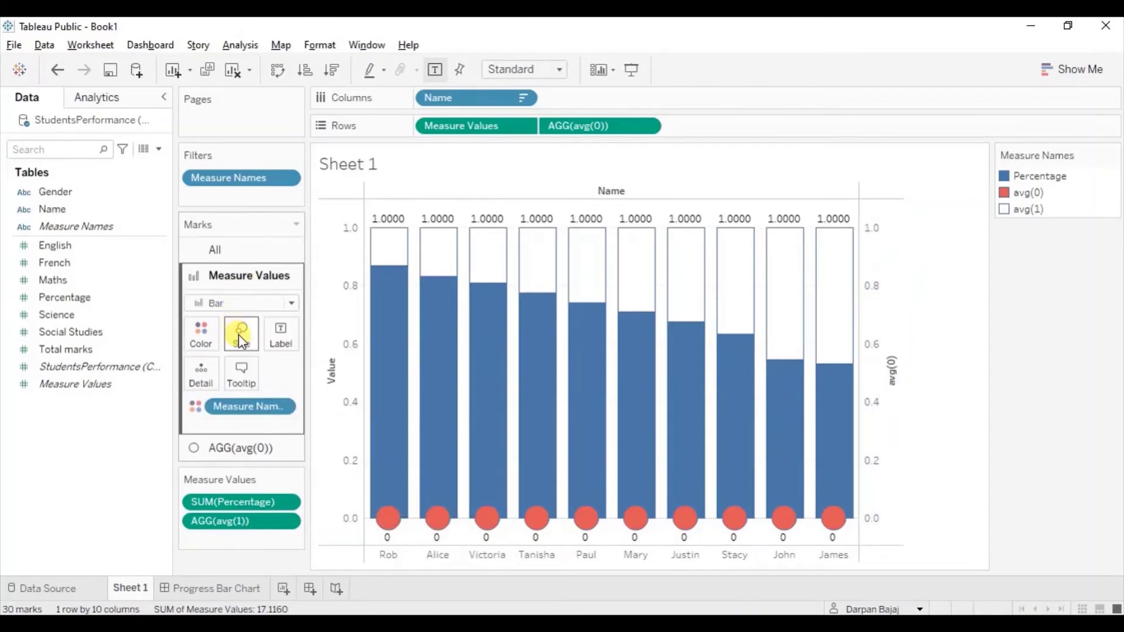
click(240, 339)
drag(334, 378, 321, 377)
click(223, 447)
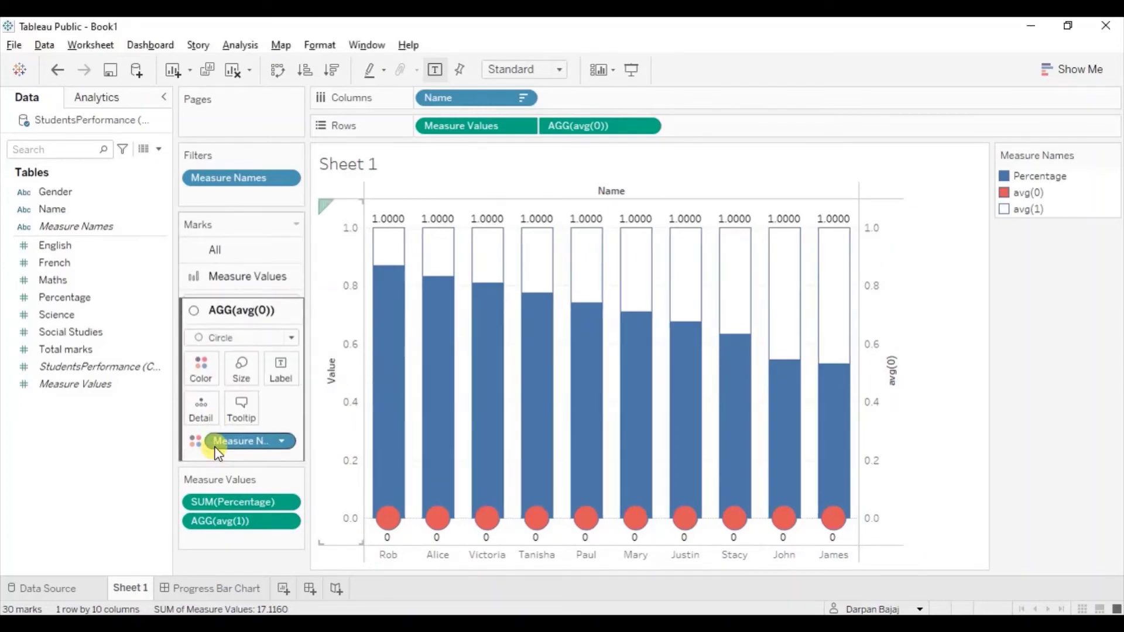
click(239, 363)
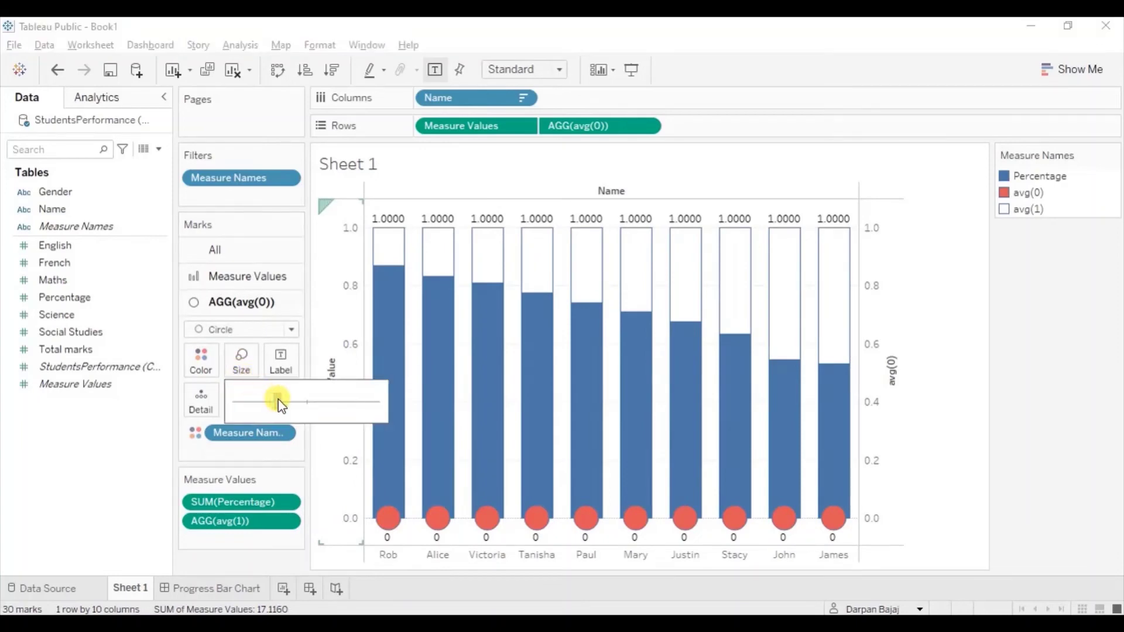
drag(279, 399, 298, 400)
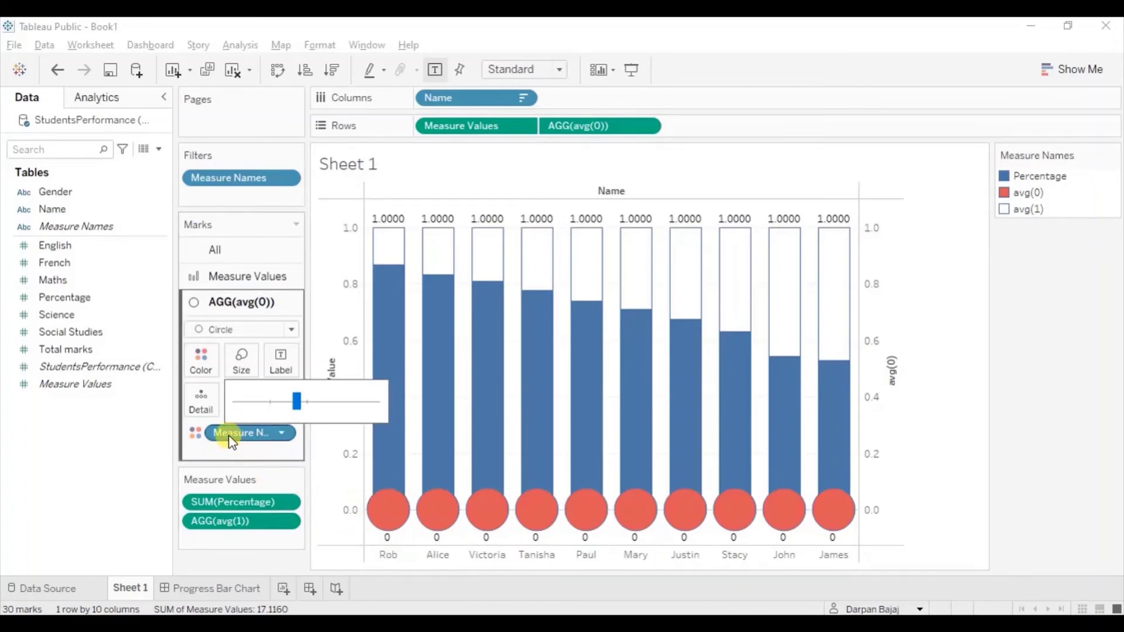
Step: Remove Measure Names from the circle marks and colour the circles blue
click(141, 444)
drag(234, 433, 60, 458)
drag(88, 366, 199, 366)
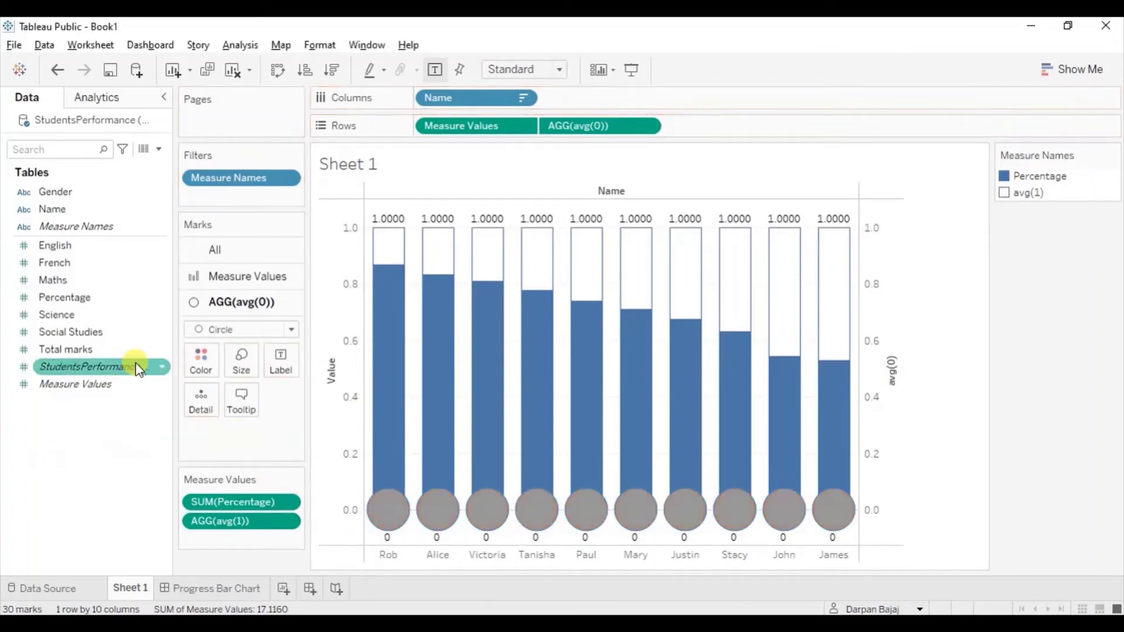
click(202, 363)
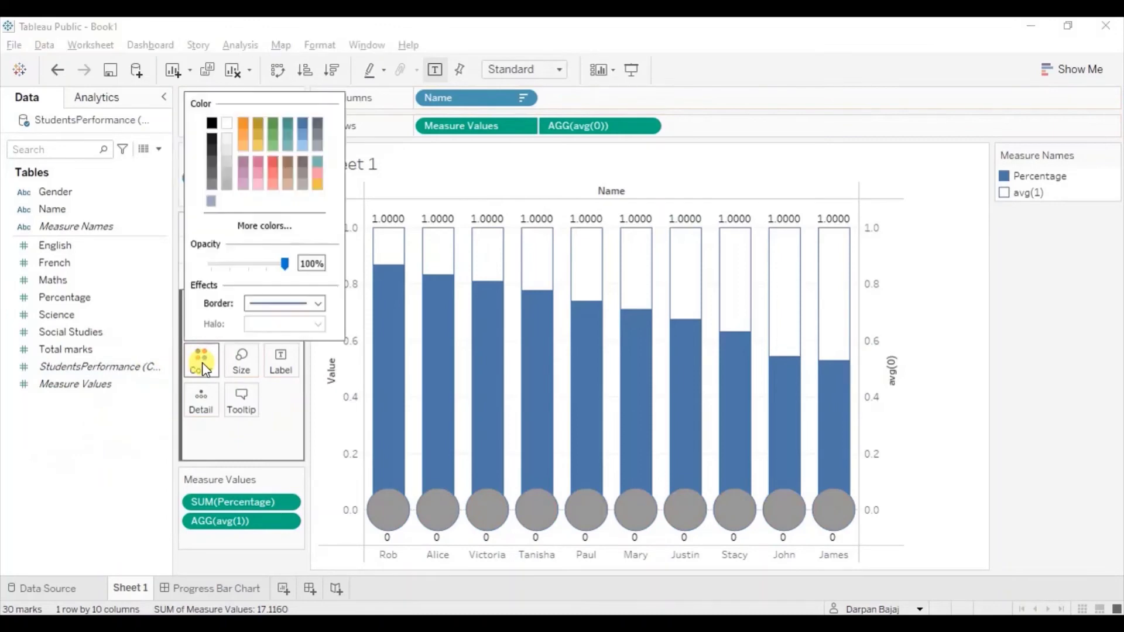
click(300, 123)
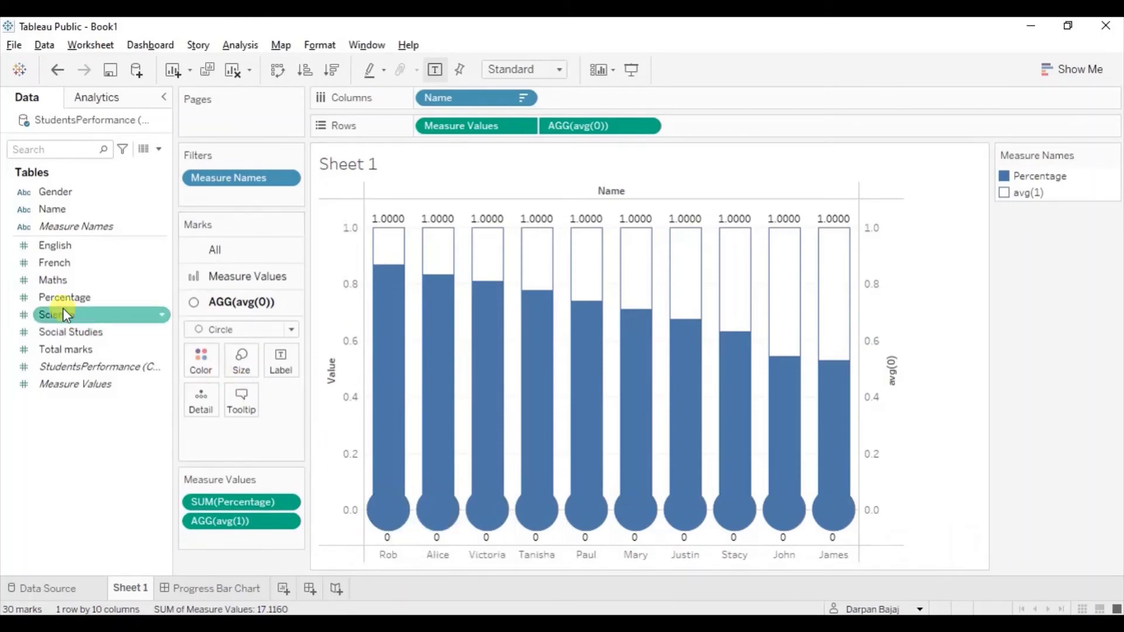
Step: Label the circles with Percentage, vertically aligned to Middle
drag(61, 297, 273, 359)
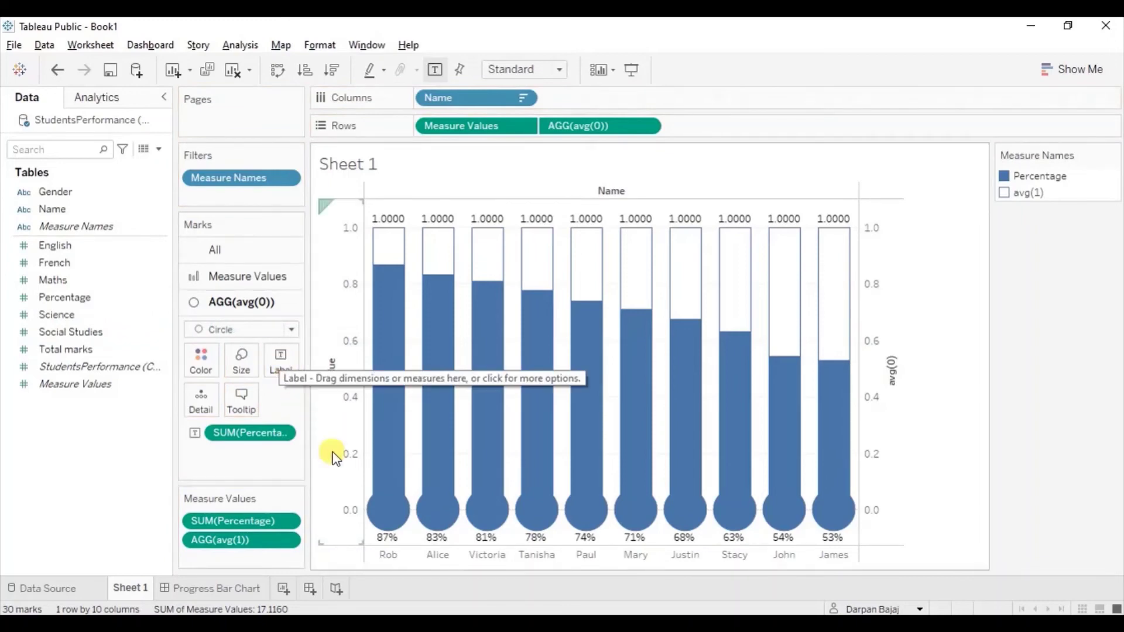
mouse_move(388, 512)
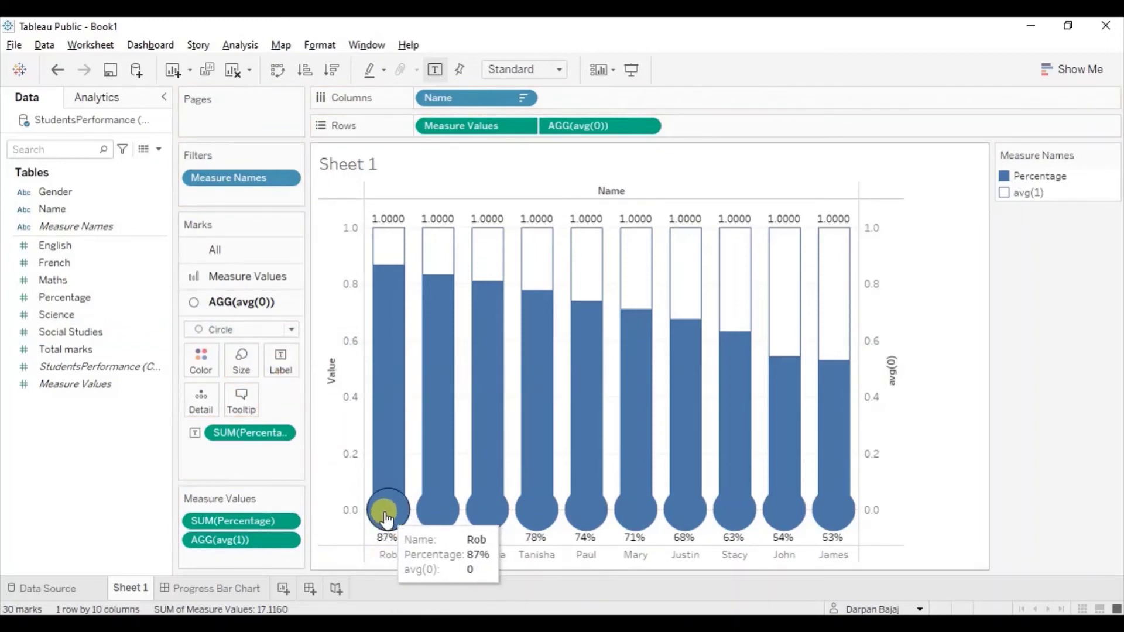
click(287, 367)
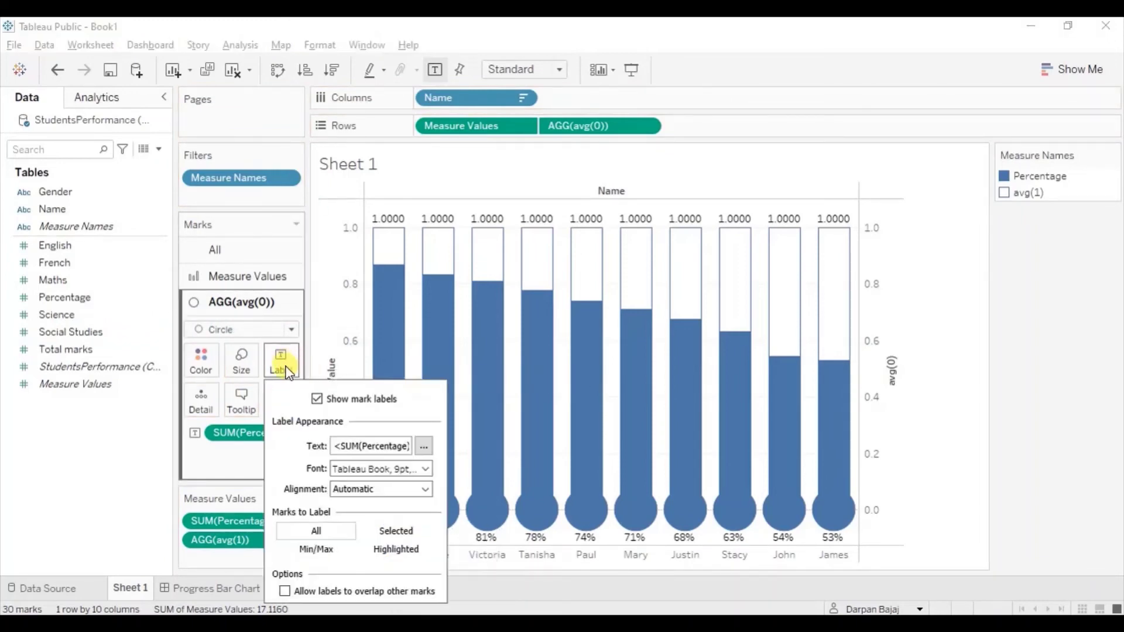
click(365, 494)
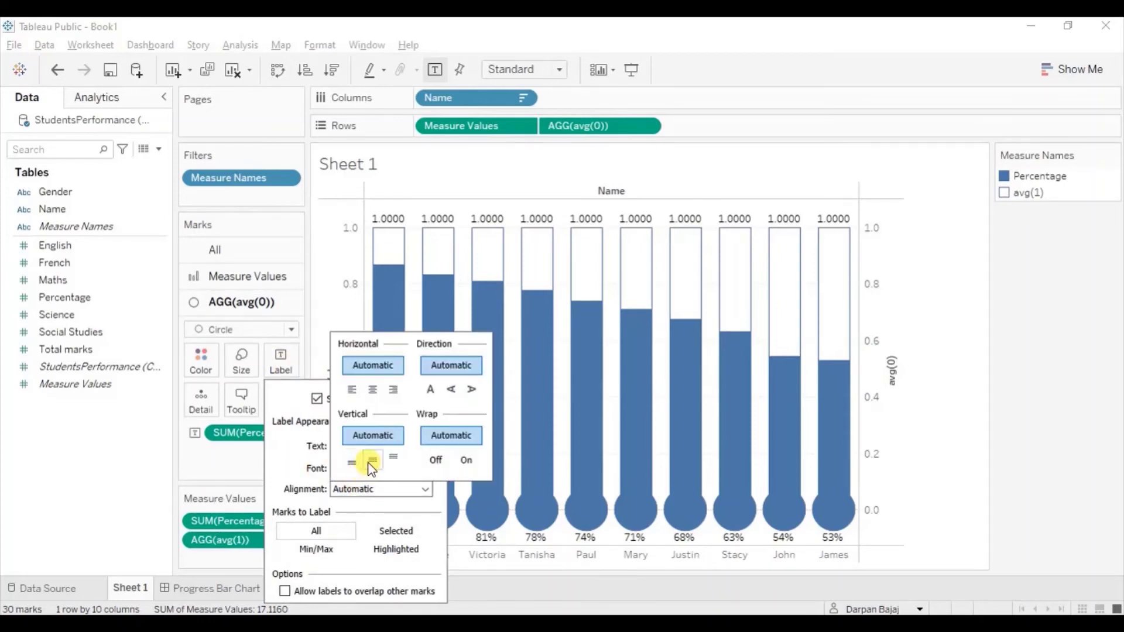
click(370, 462)
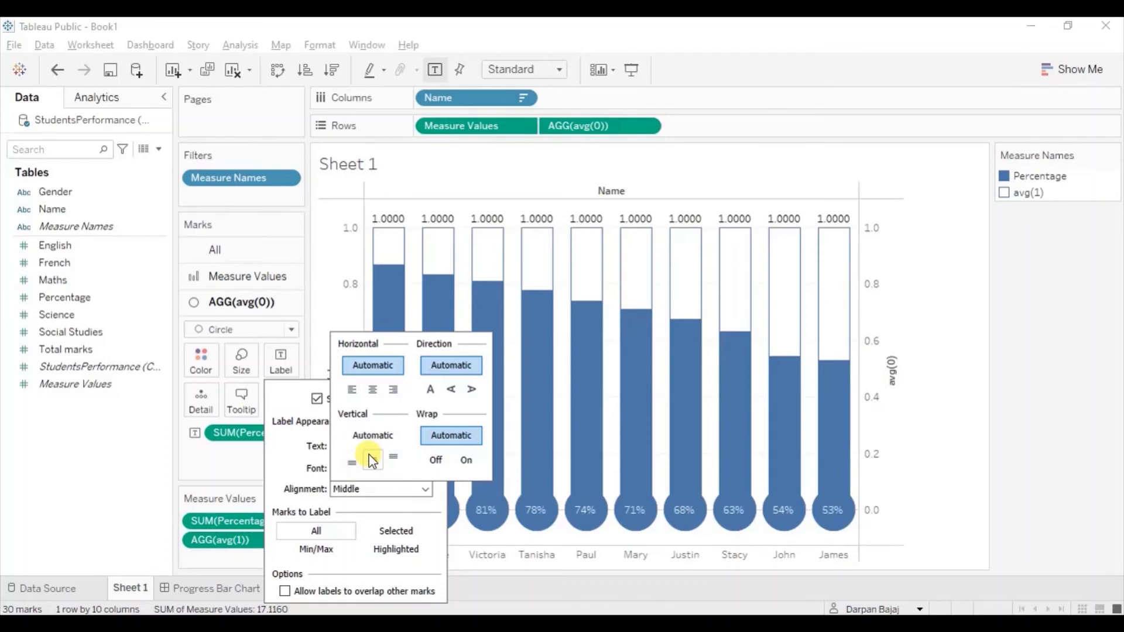
click(387, 515)
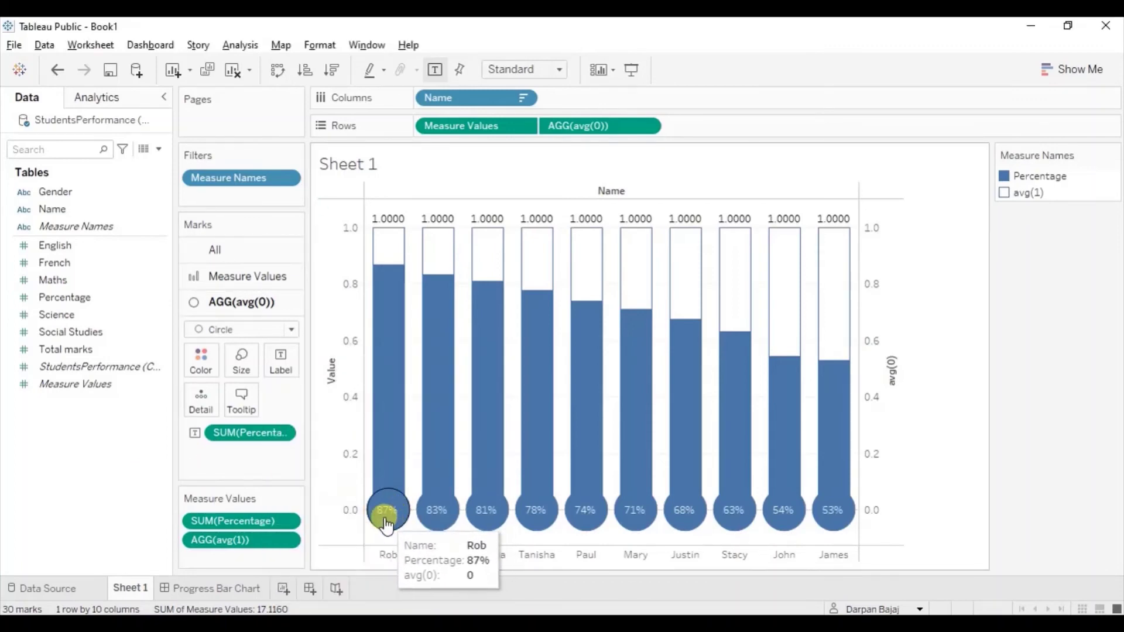
Step: Hide both value axes' headers and turn off the 1.0000 mark labels above the bars
right_click(887, 282)
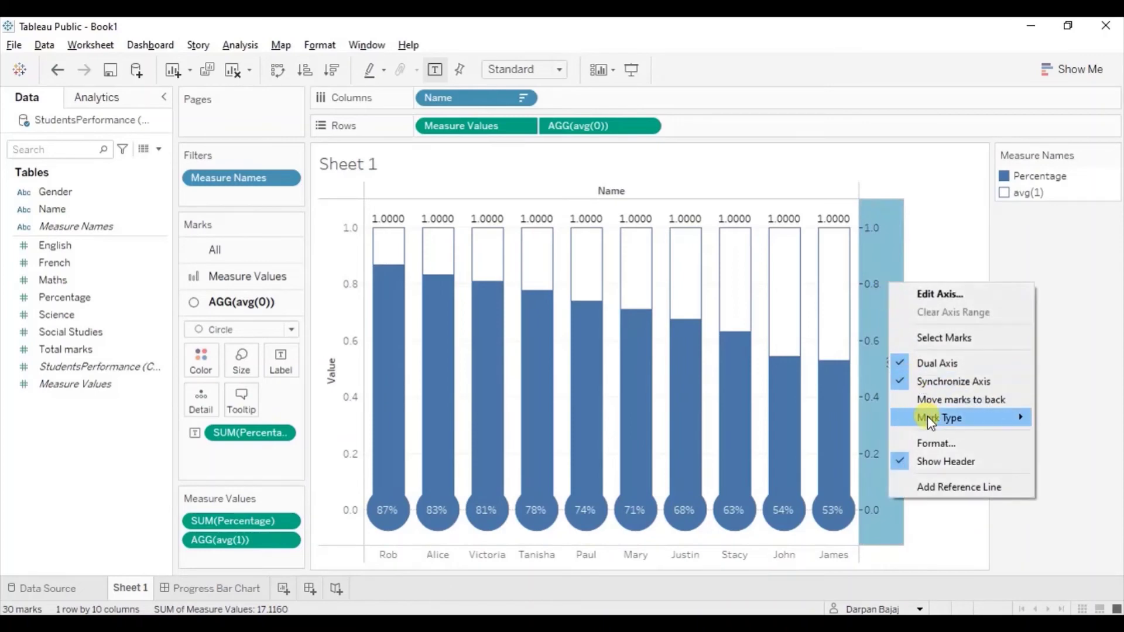
click(927, 460)
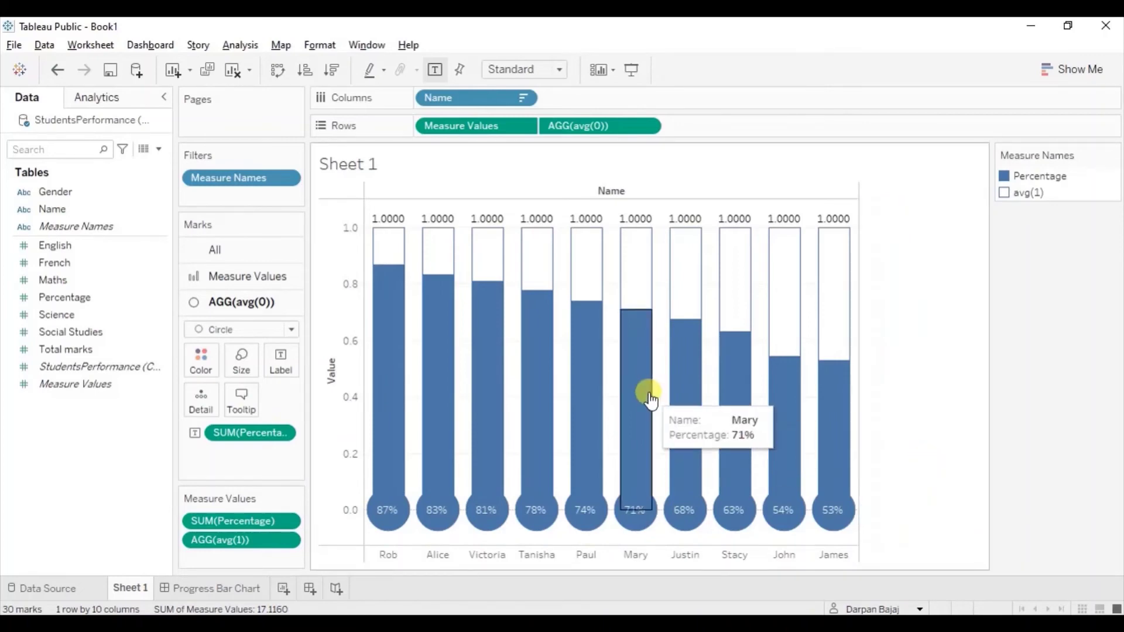
right_click(331, 295)
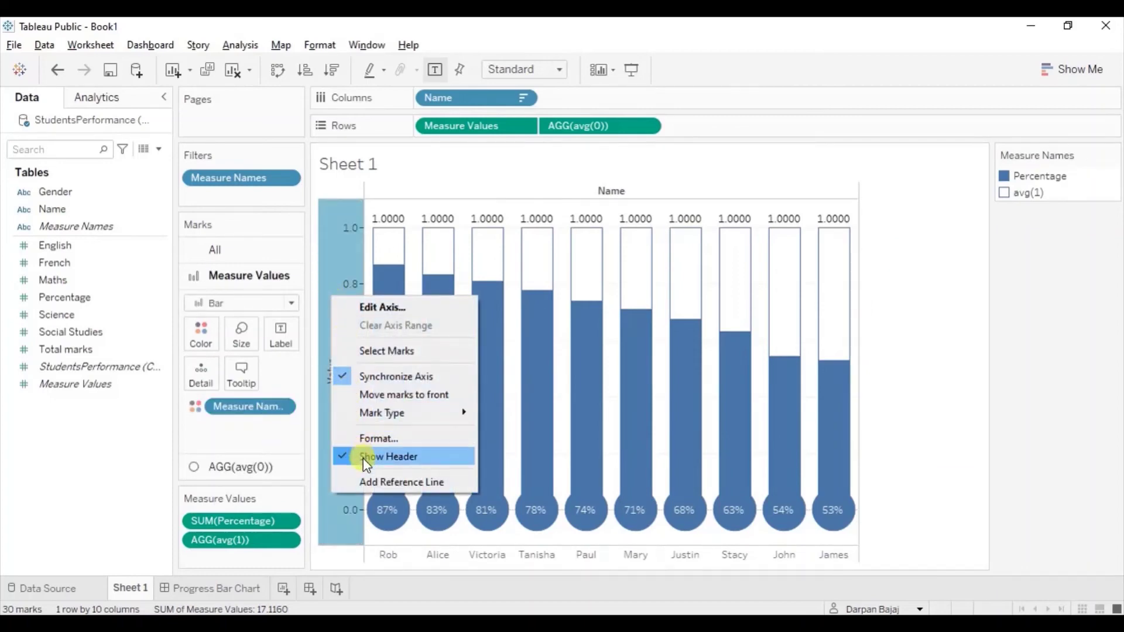
click(404, 457)
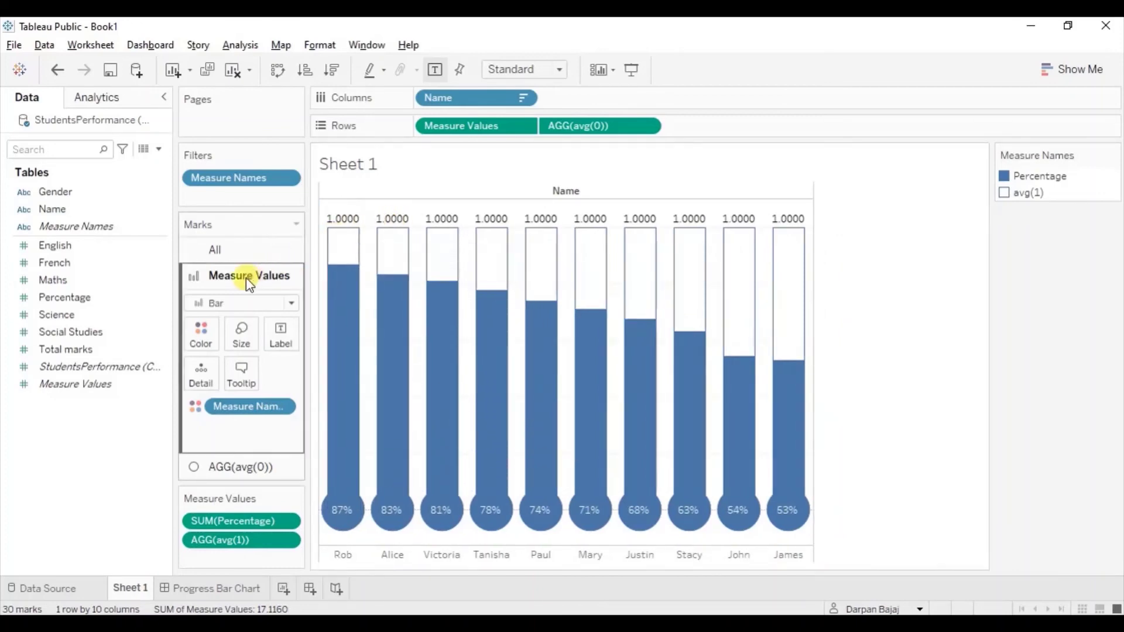
click(281, 345)
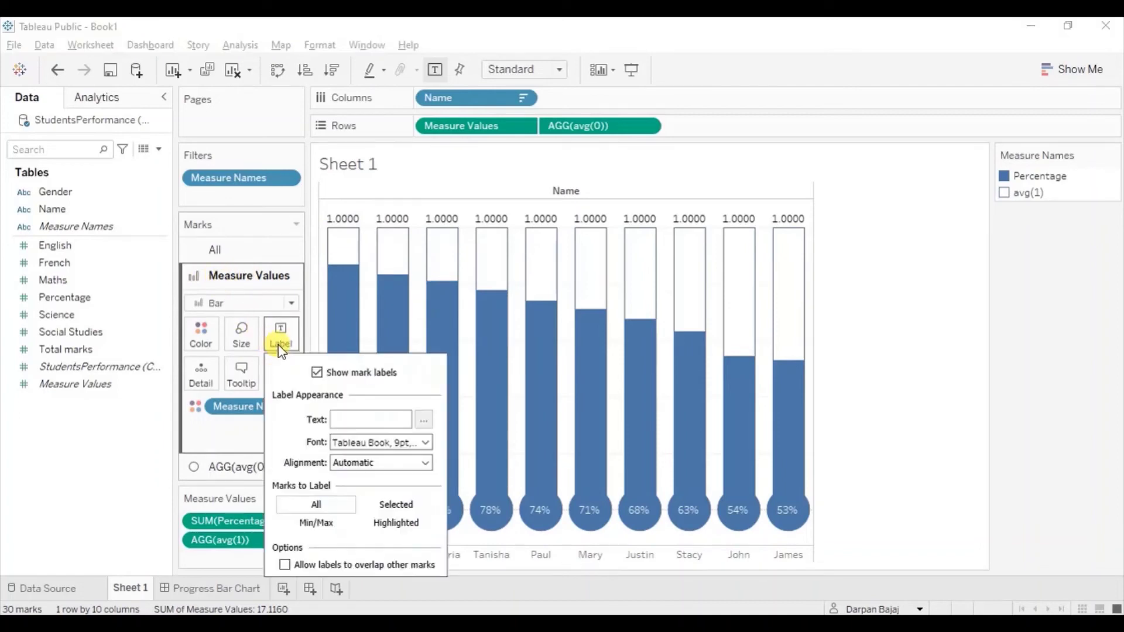
click(319, 373)
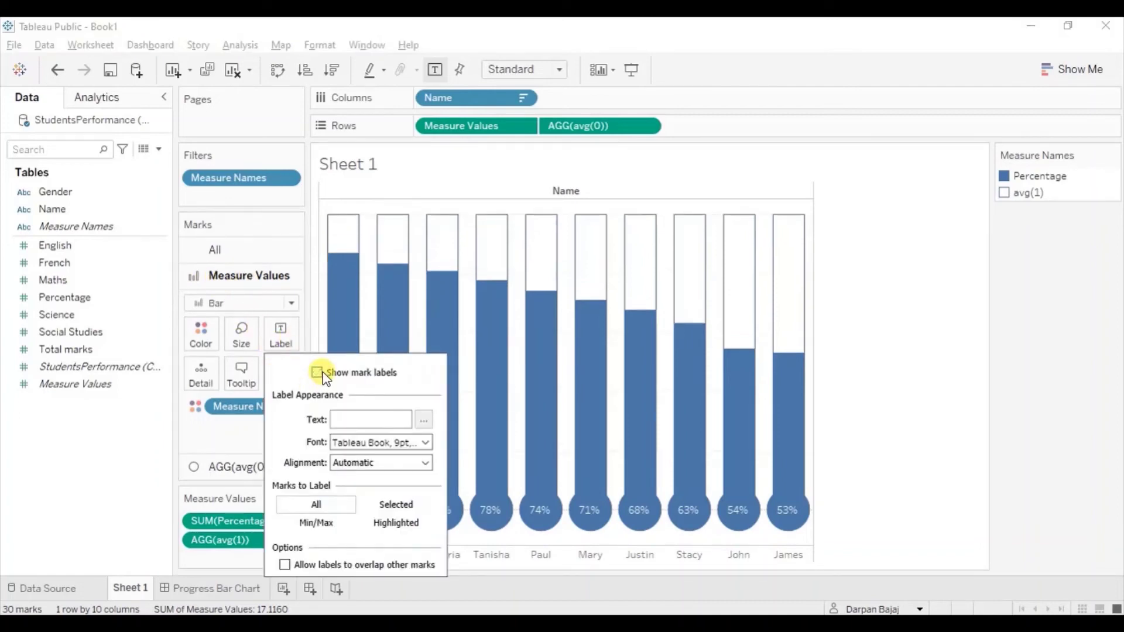
Step: Set the worksheet's row and column divider borders to None
right_click(694, 206)
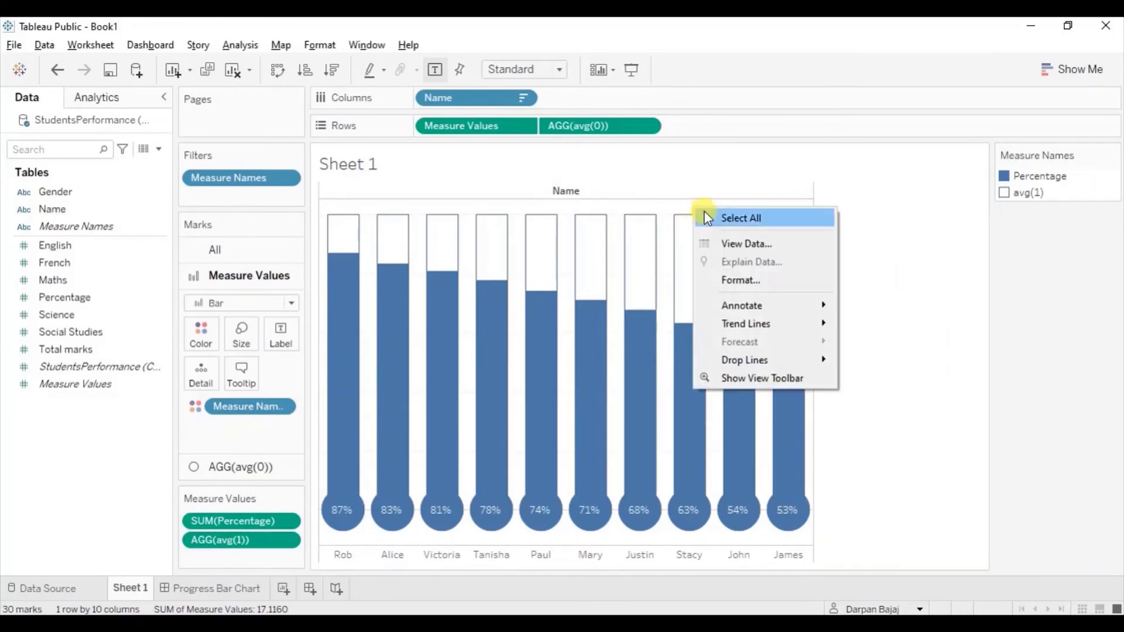
click(723, 280)
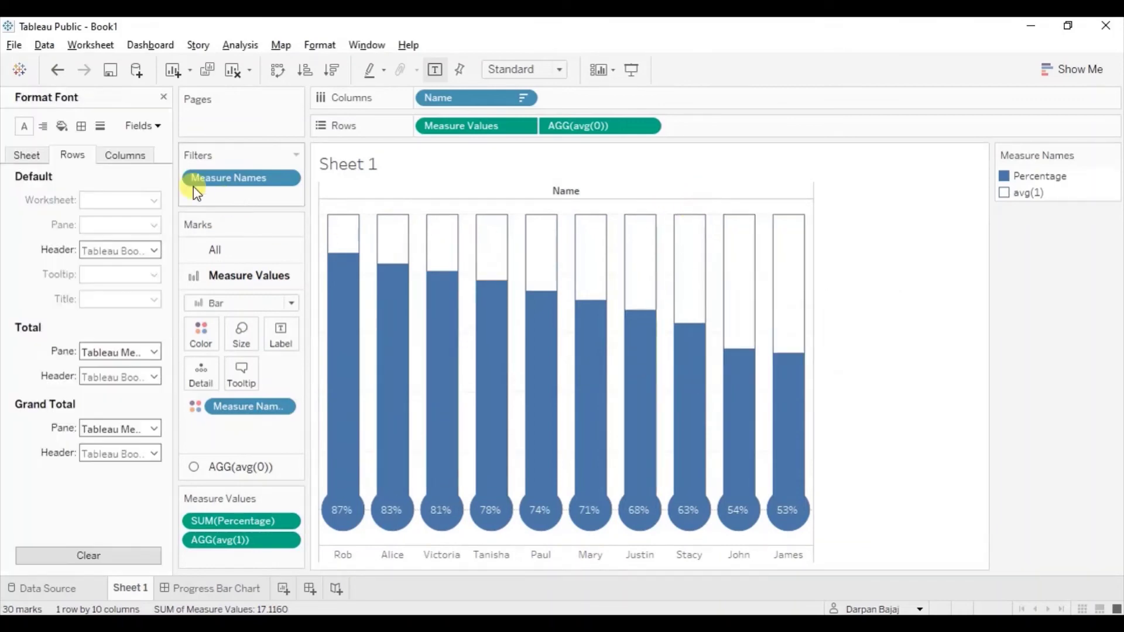
click(81, 127)
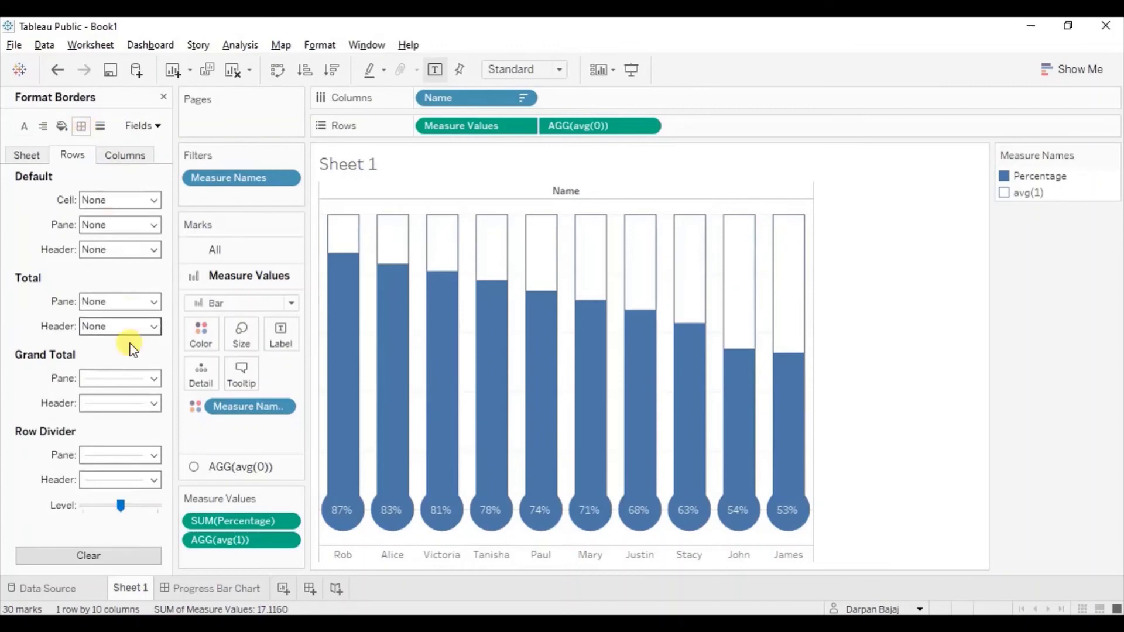
click(113, 460)
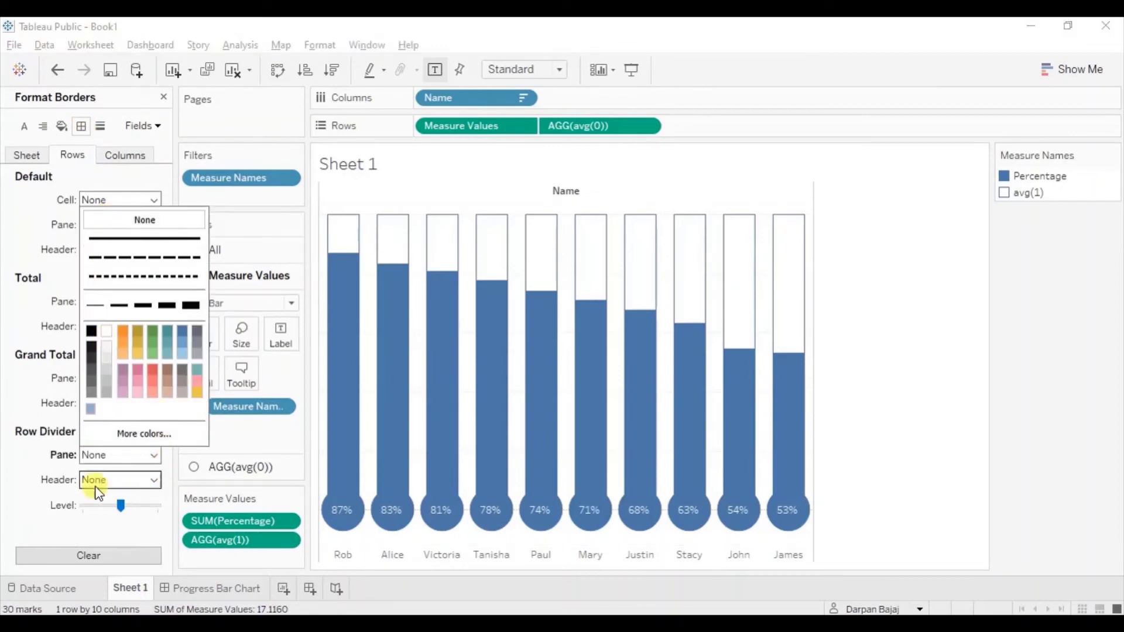
click(47, 471)
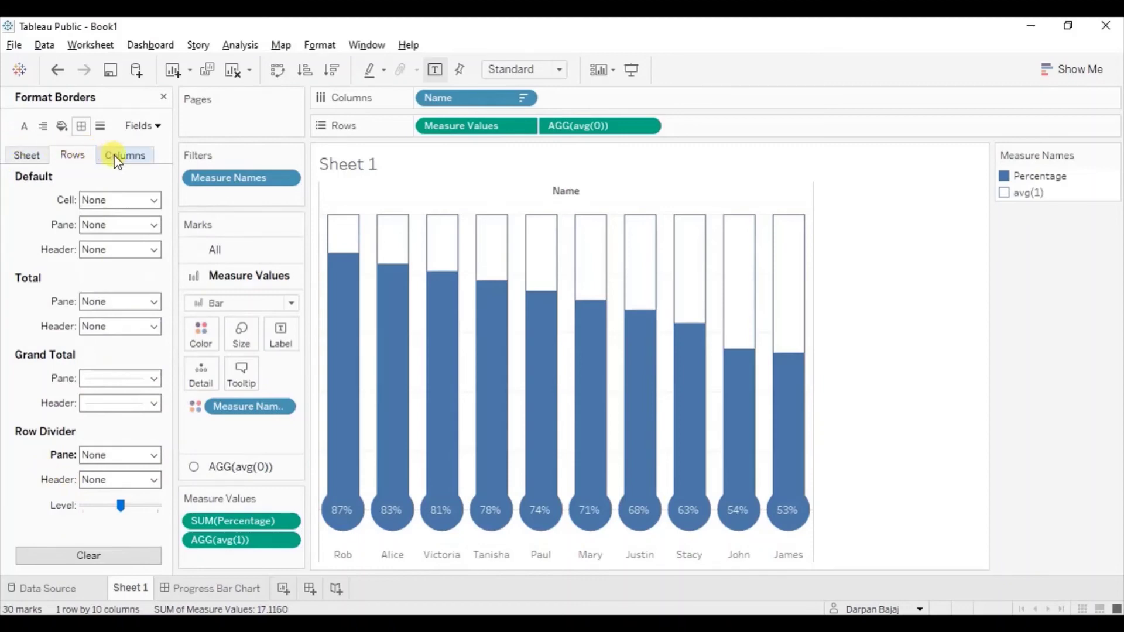
click(117, 155)
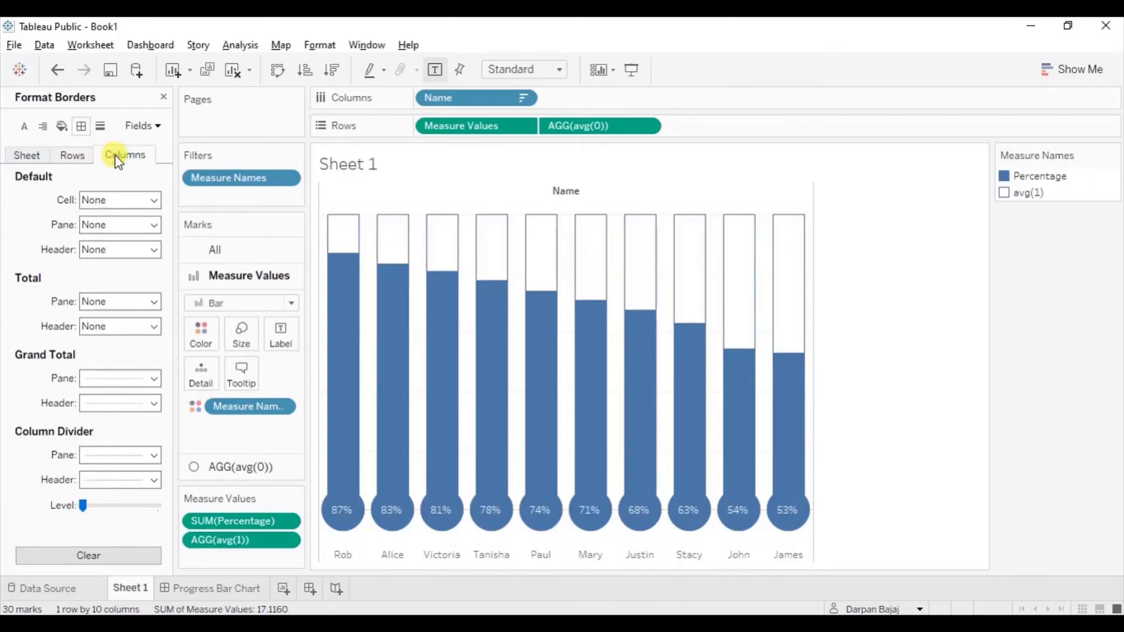
click(110, 456)
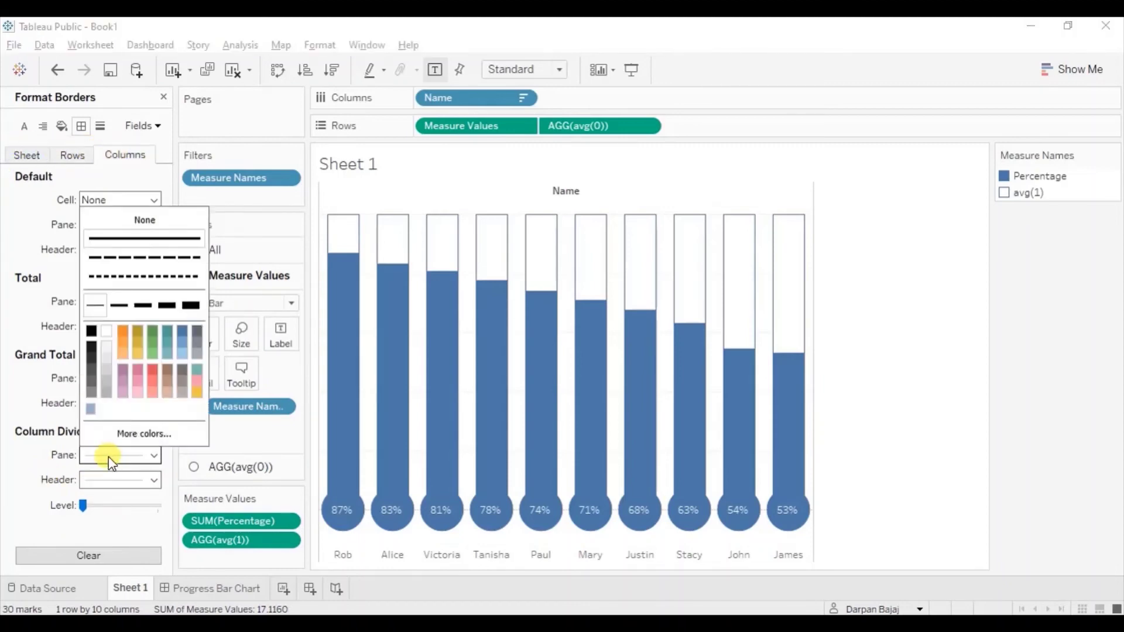
click(137, 223)
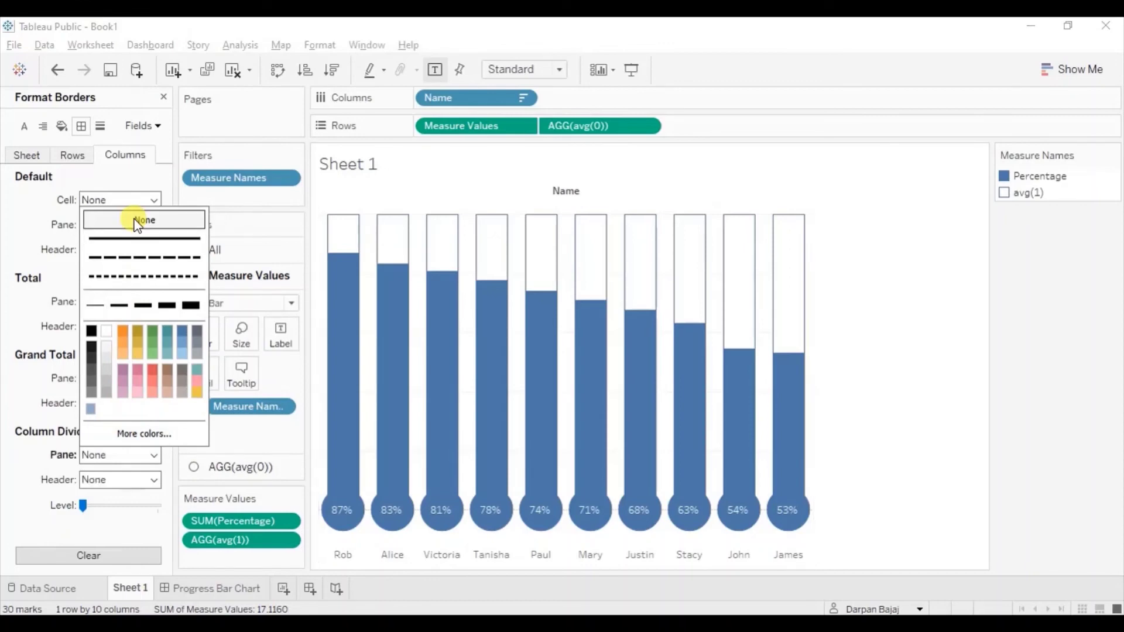
Step: Set the row grid lines and zero lines to None
click(101, 127)
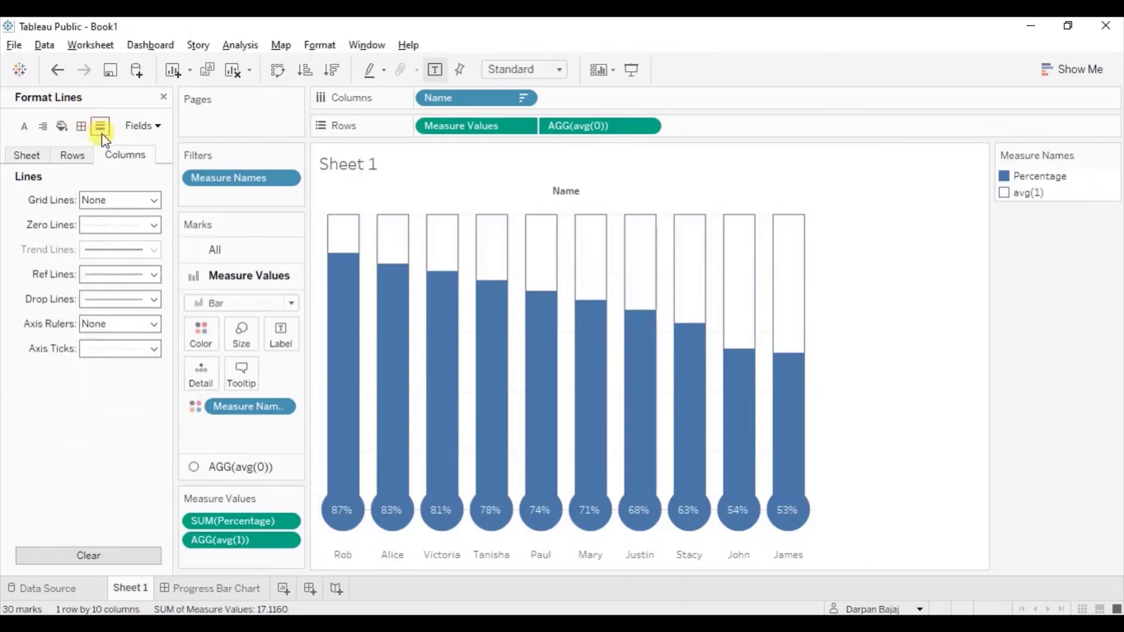
click(65, 156)
click(93, 199)
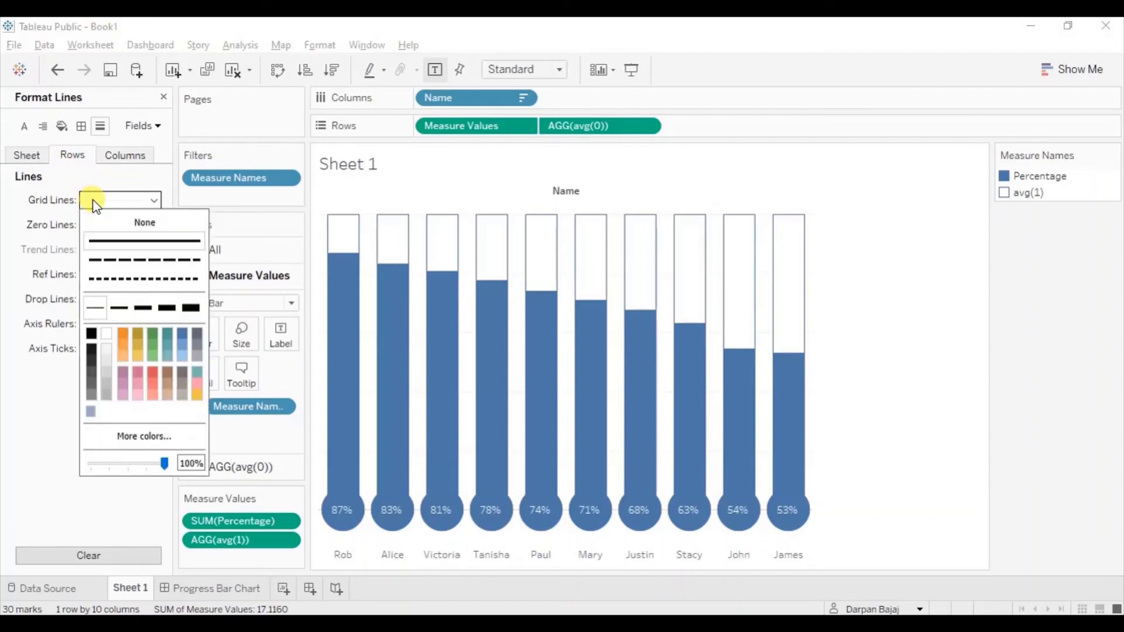
click(140, 225)
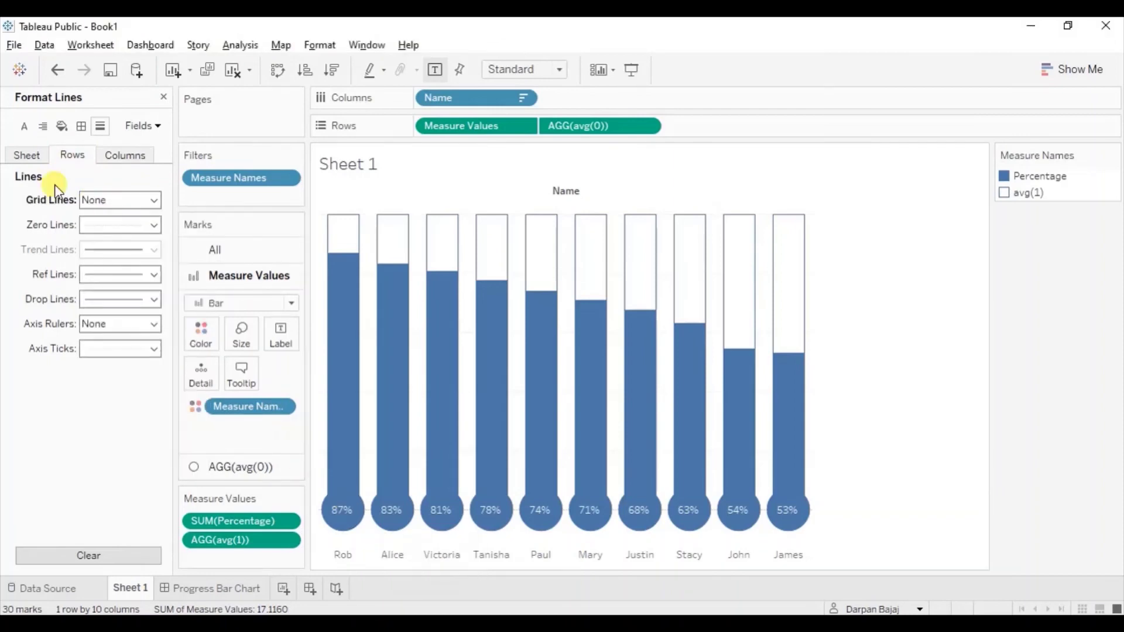
click(111, 226)
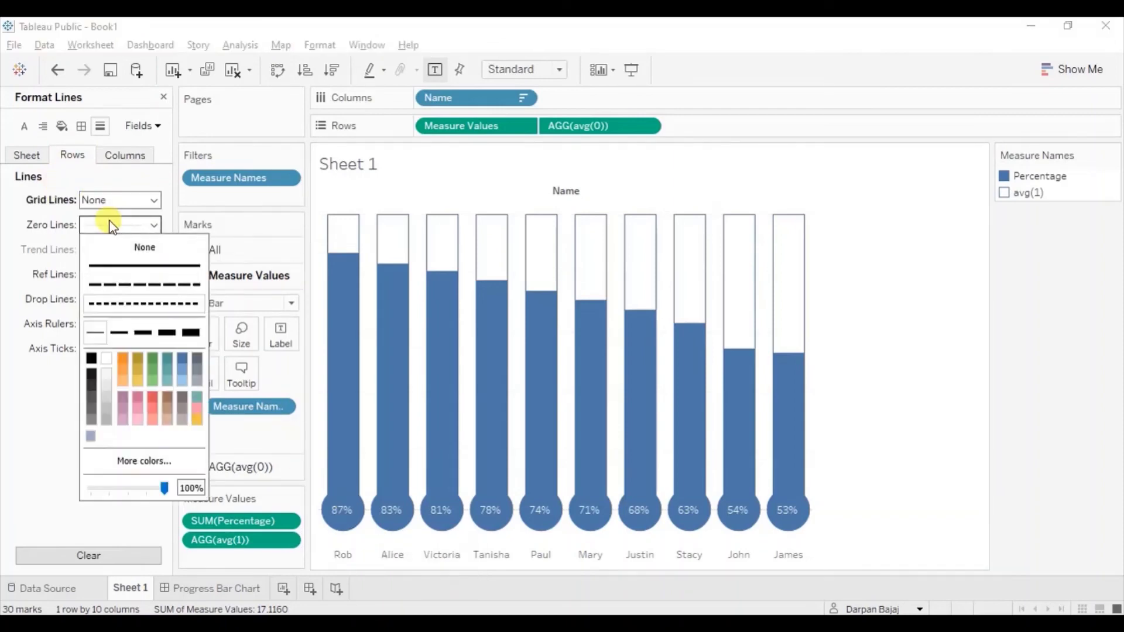
click(131, 248)
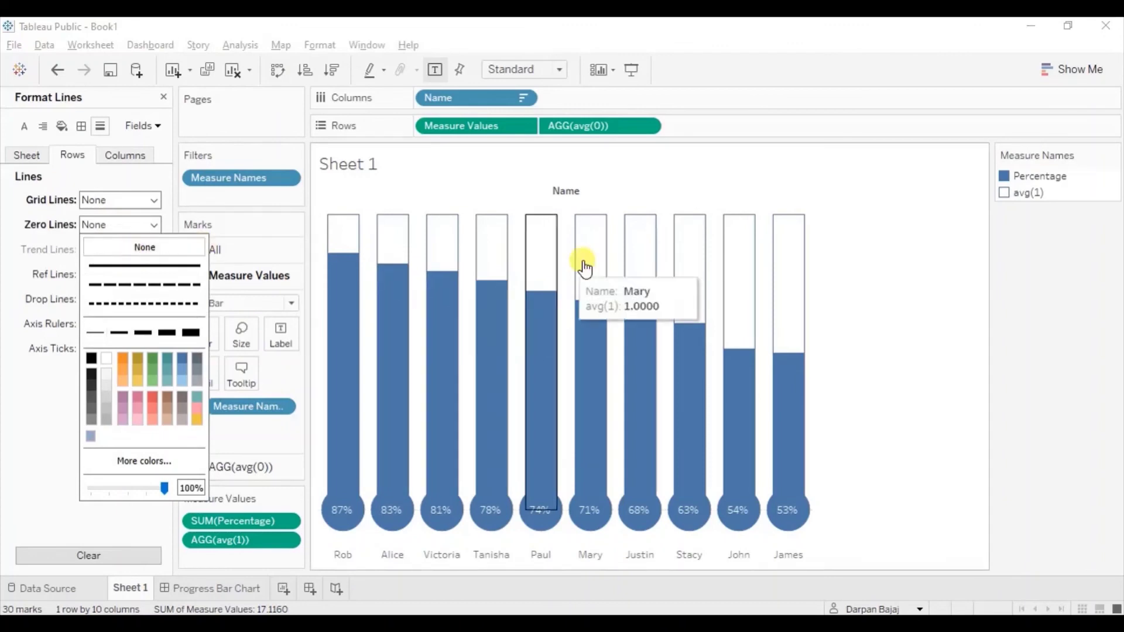
click(847, 275)
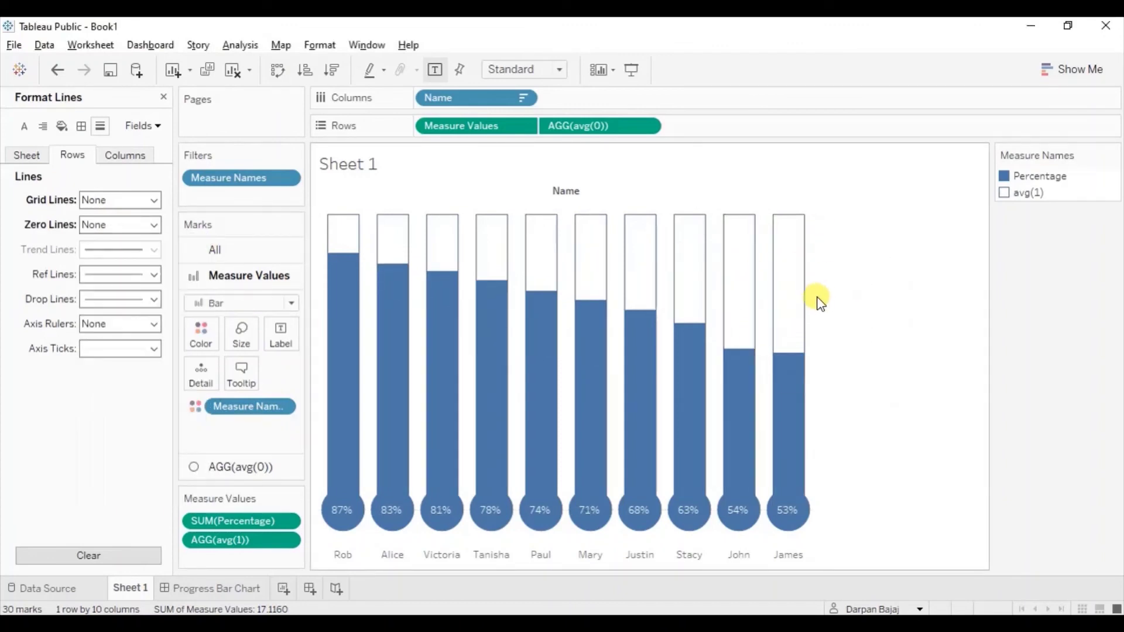
Step: Hide the 'Name' field label for columns above the thermometers
right_click(570, 191)
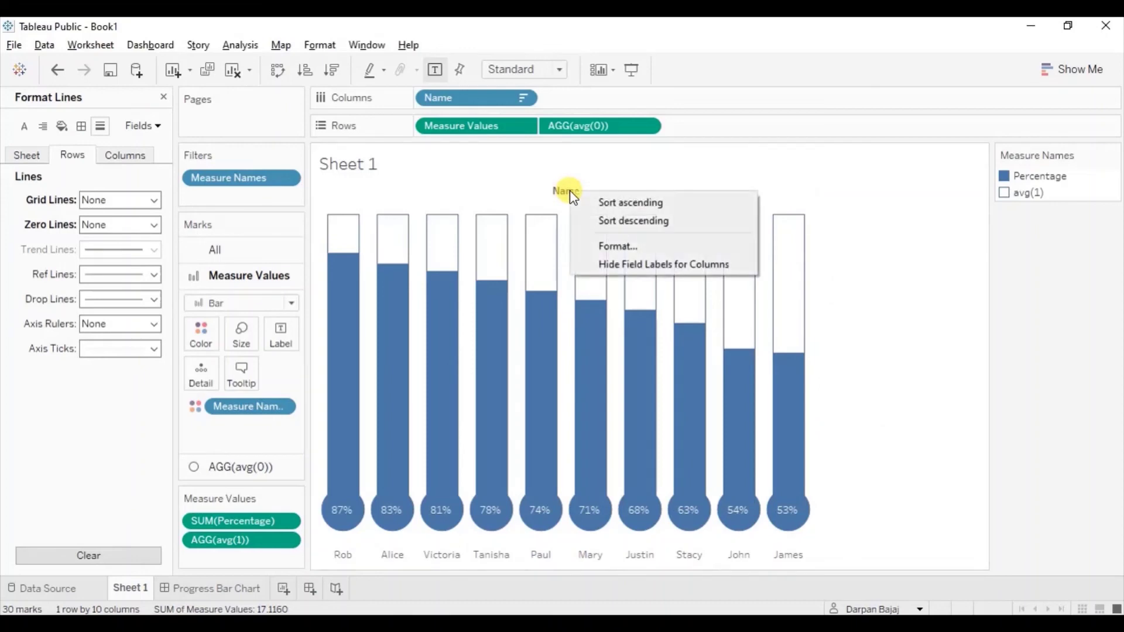
click(634, 262)
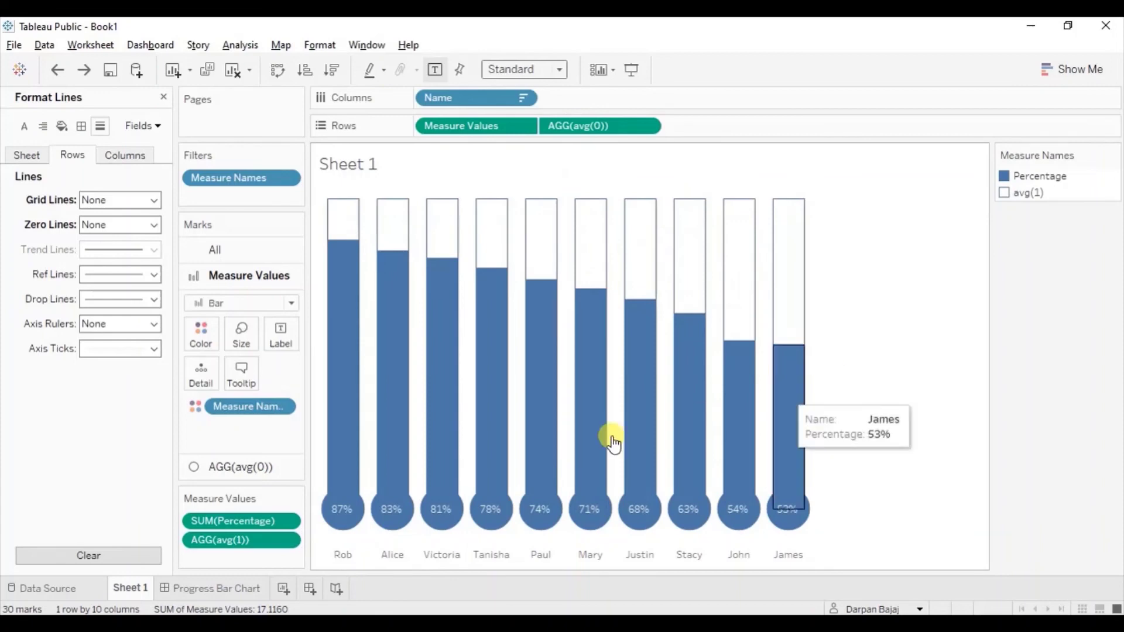